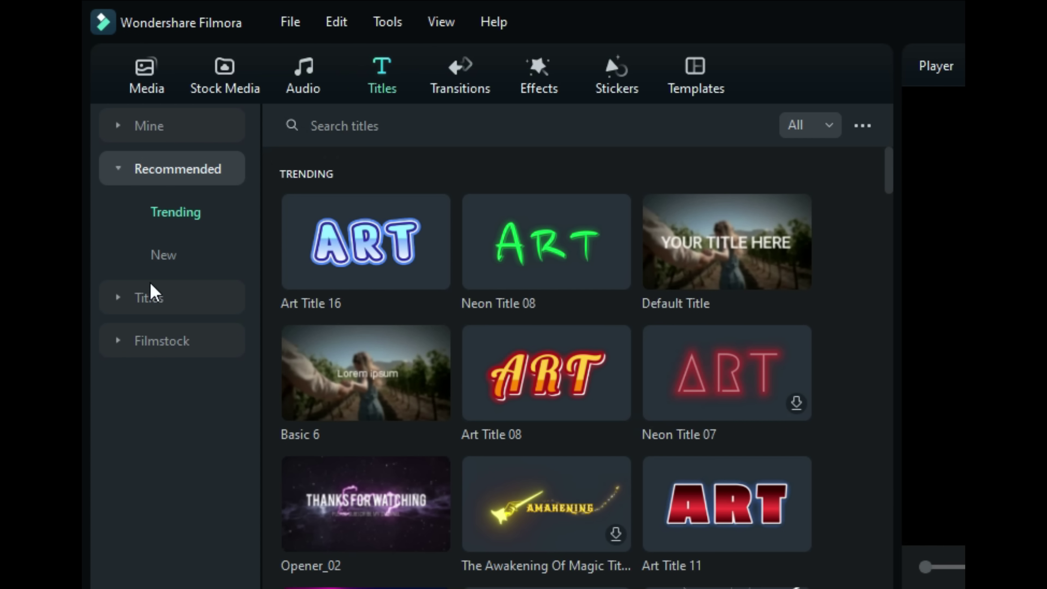
- Expand the Titles categories, browse 3D Titles and select the 3D Grass Title 01 template
{"action": "left_click", "coordinate": [117, 298]}
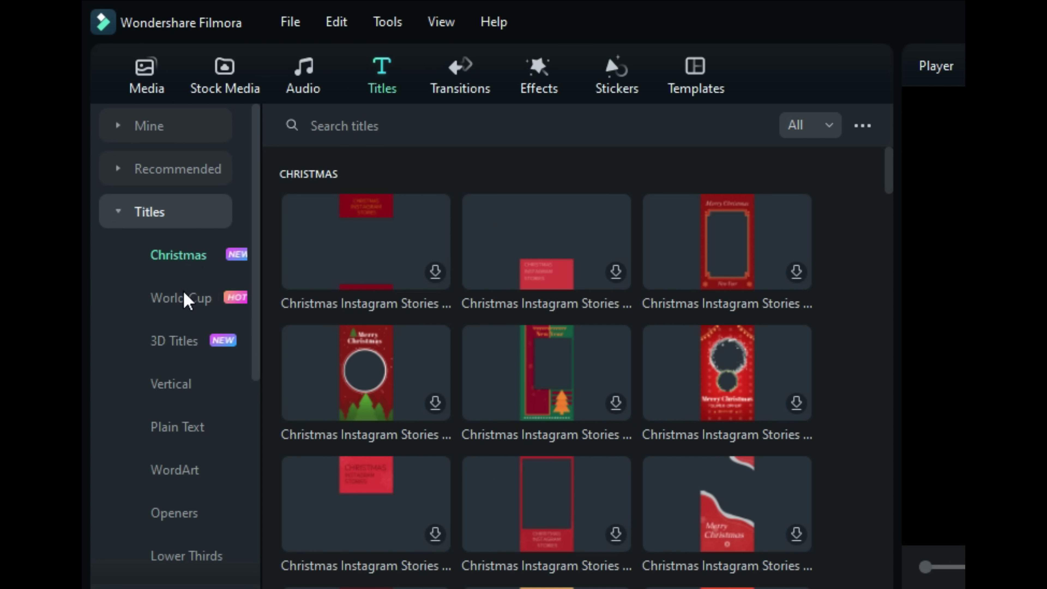
{"action": "left_click", "coordinate": [183, 346]}
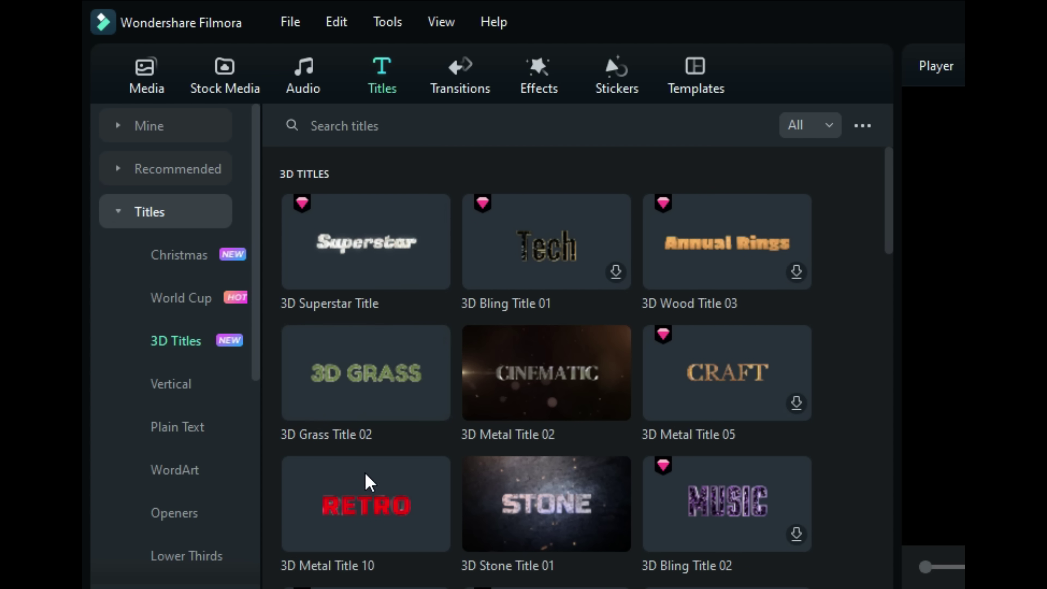
{"action": "scroll", "coordinate": [381, 525], "scroll_direction": "down", "scroll_amount": 3}
{"action": "scroll", "coordinate": [381, 525], "scroll_direction": "down", "scroll_amount": 8}
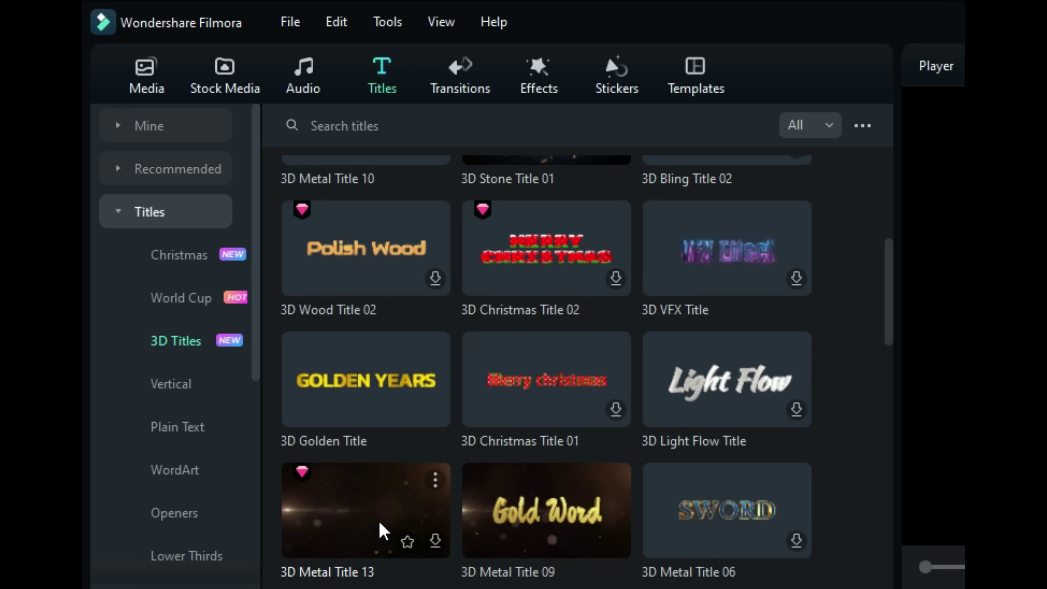
{"action": "scroll", "coordinate": [381, 534], "scroll_direction": "down", "scroll_amount": 15}
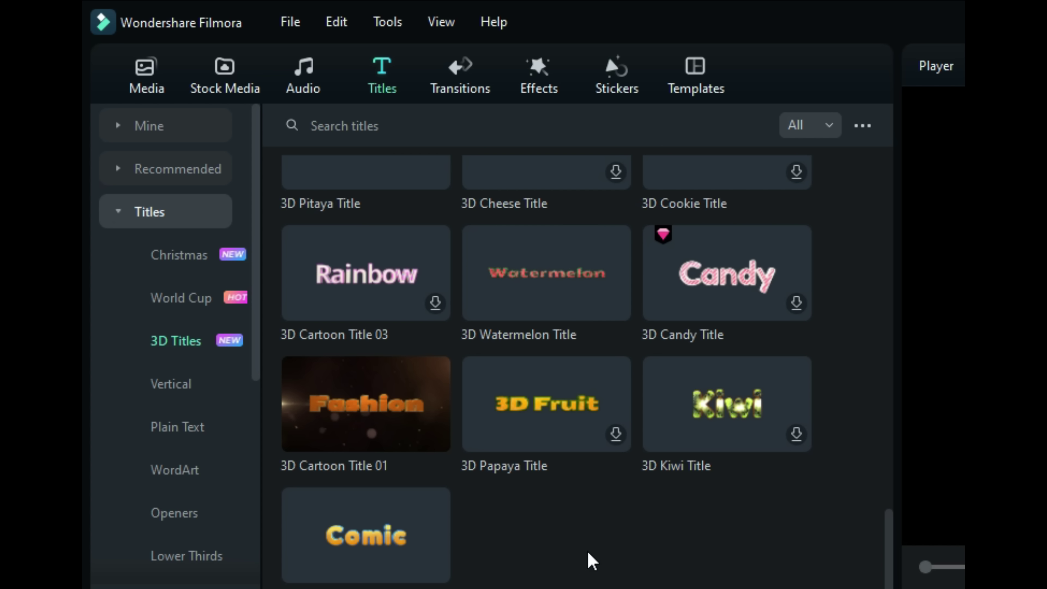
{"action": "scroll", "coordinate": [592, 561], "scroll_direction": "up", "scroll_amount": 8}
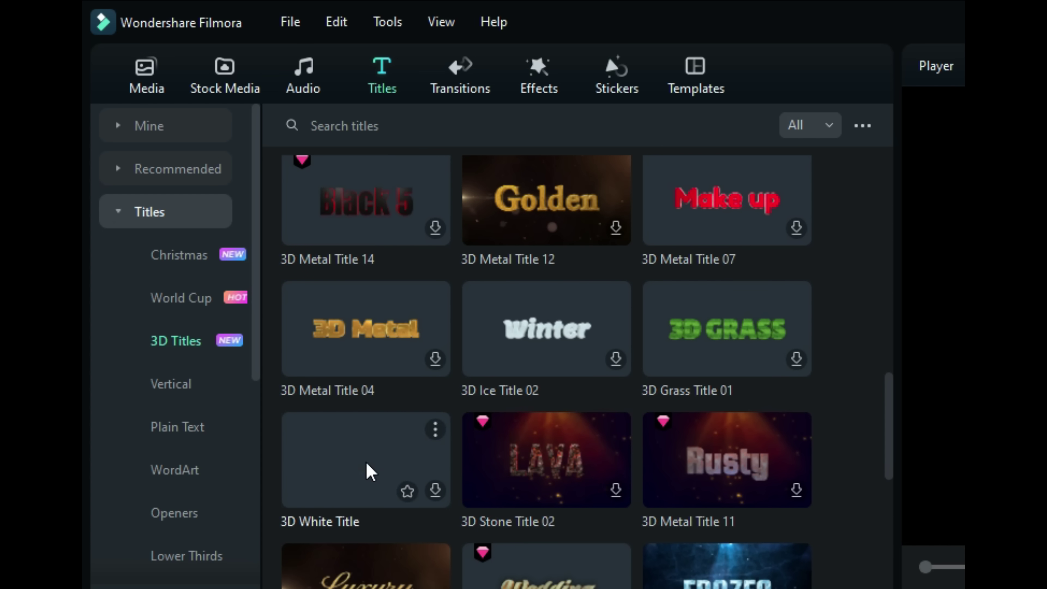
{"action": "left_click", "coordinate": [682, 334]}
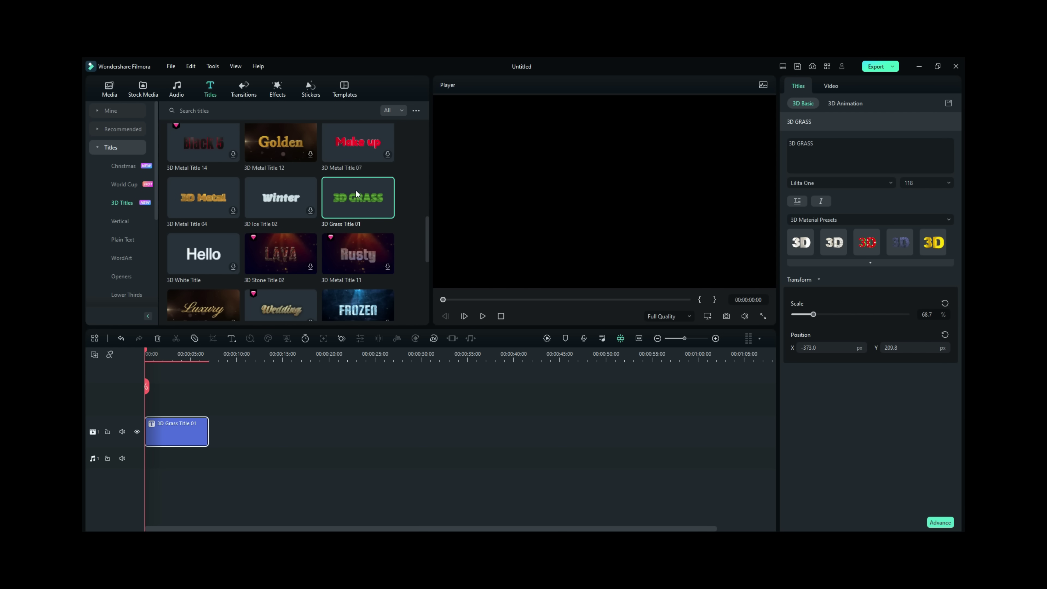
- Browse the title grid and leave the All/Free/Paid filter on All
{"action": "scroll", "coordinate": [358, 284], "scroll_direction": "down", "scroll_amount": 5}
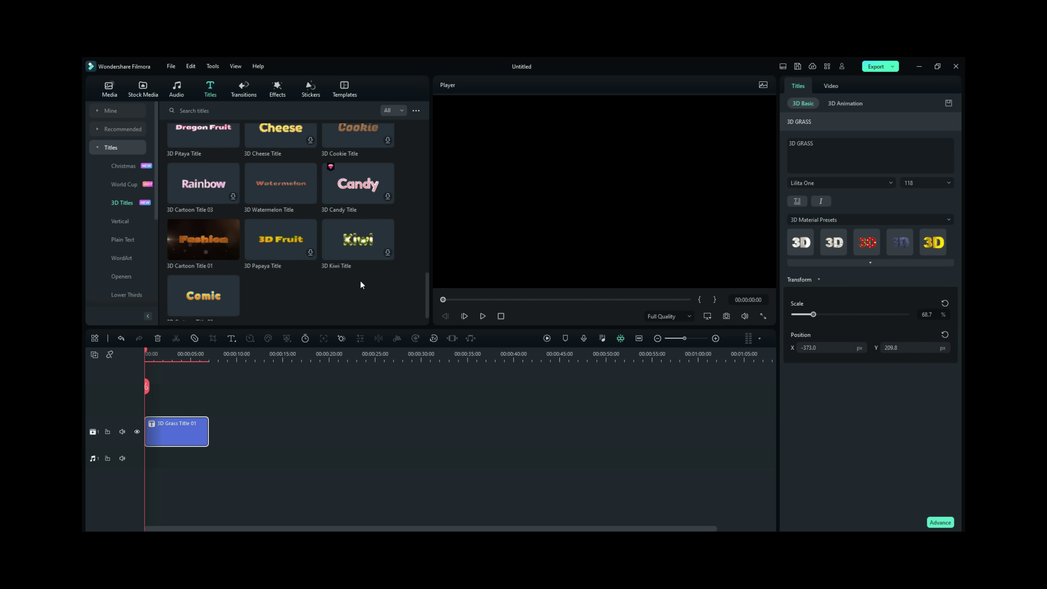
{"action": "scroll", "coordinate": [358, 282], "scroll_direction": "up", "scroll_amount": 8}
{"action": "scroll", "coordinate": [360, 281], "scroll_direction": "up", "scroll_amount": 5}
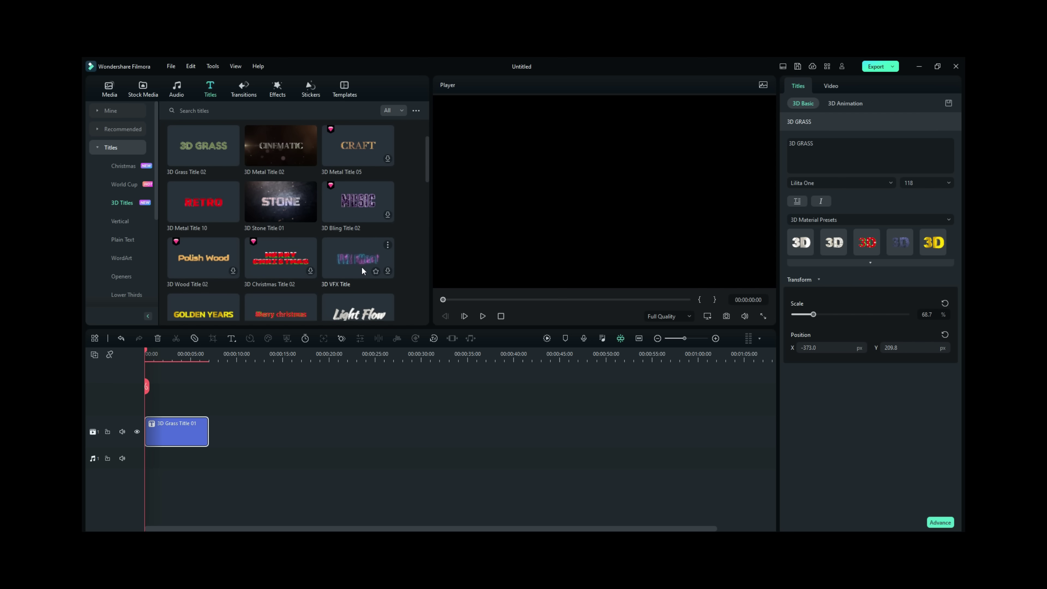
{"action": "scroll", "coordinate": [363, 270], "scroll_direction": "up", "scroll_amount": 2}
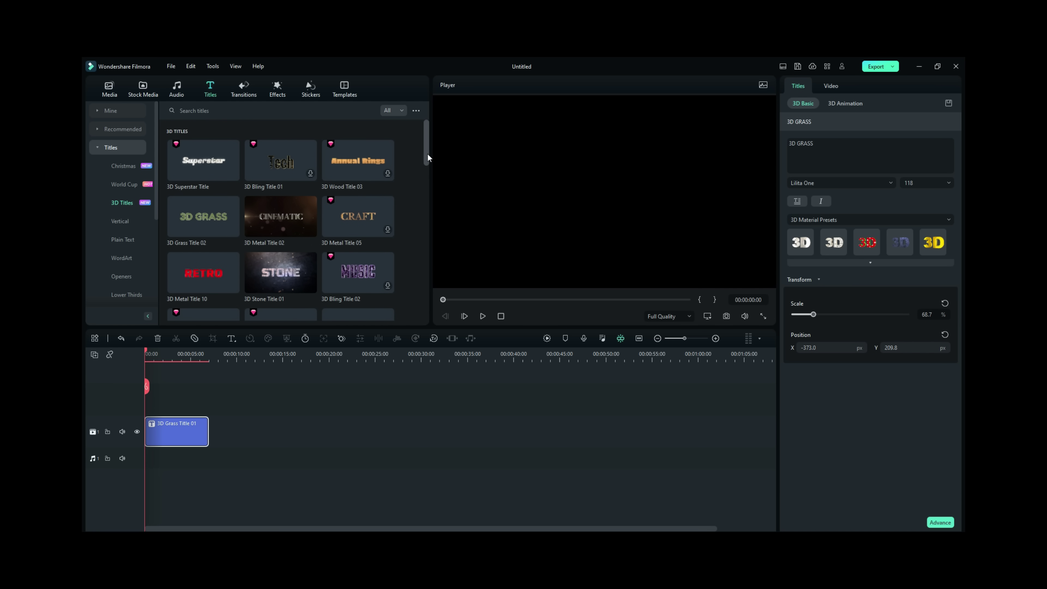
{"action": "scroll", "coordinate": [429, 154], "scroll_direction": "down", "scroll_amount": 6}
{"action": "left_click_drag", "start_coordinate": [433, 198], "coordinate": [435, 244]}
{"action": "left_click", "coordinate": [393, 110]}
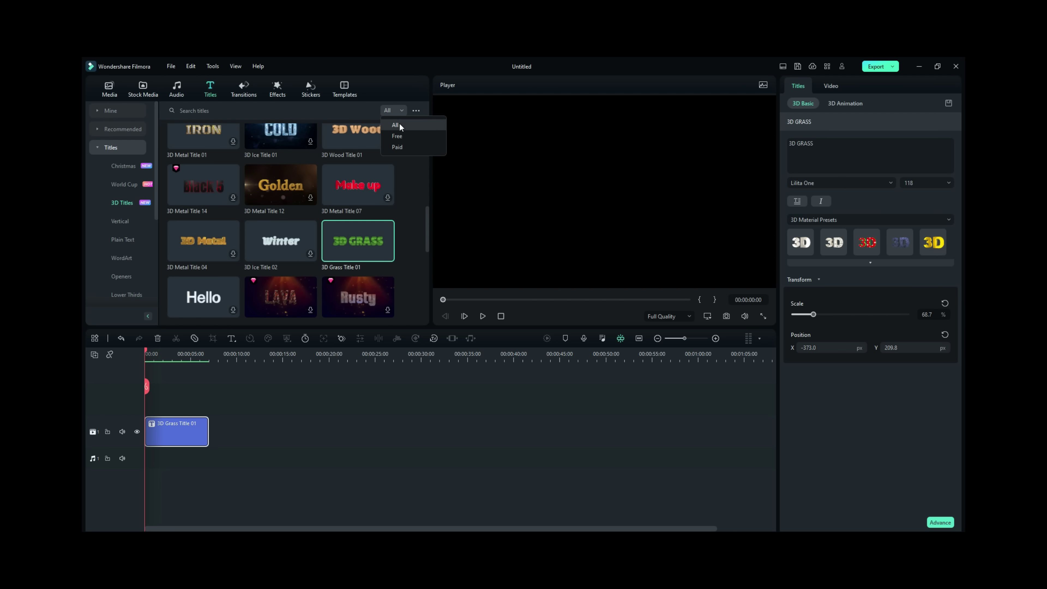
{"action": "left_click", "coordinate": [681, 132]}
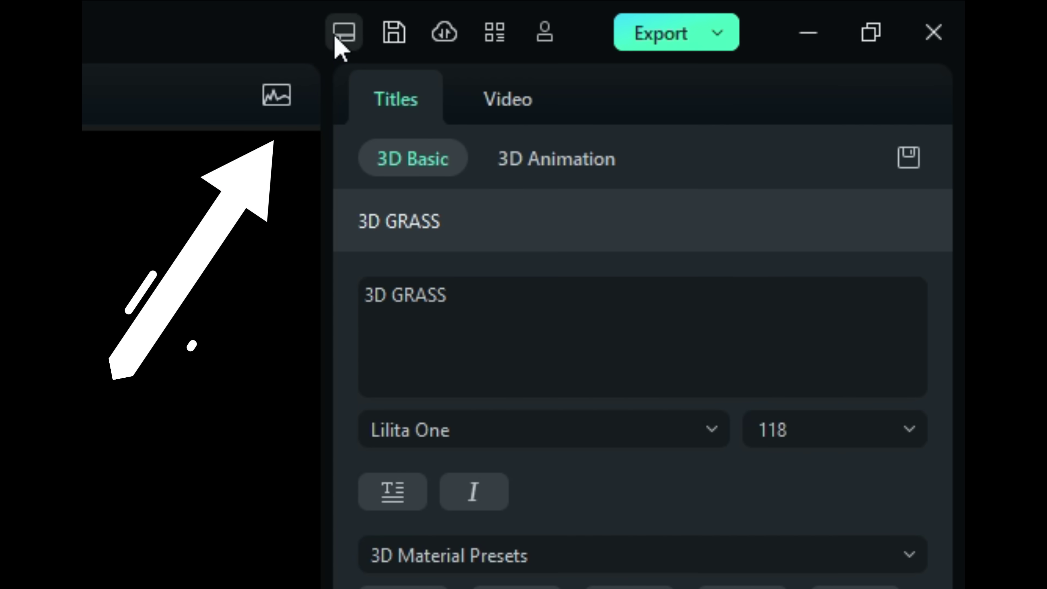
{"action": "left_click", "coordinate": [782, 67]}
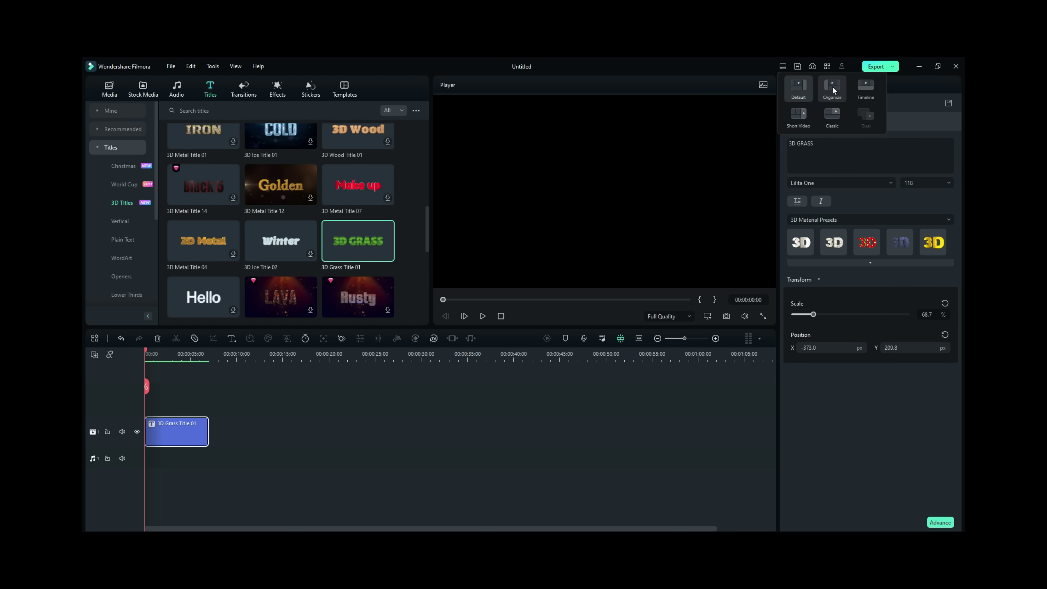
{"action": "left_click", "coordinate": [866, 86]}
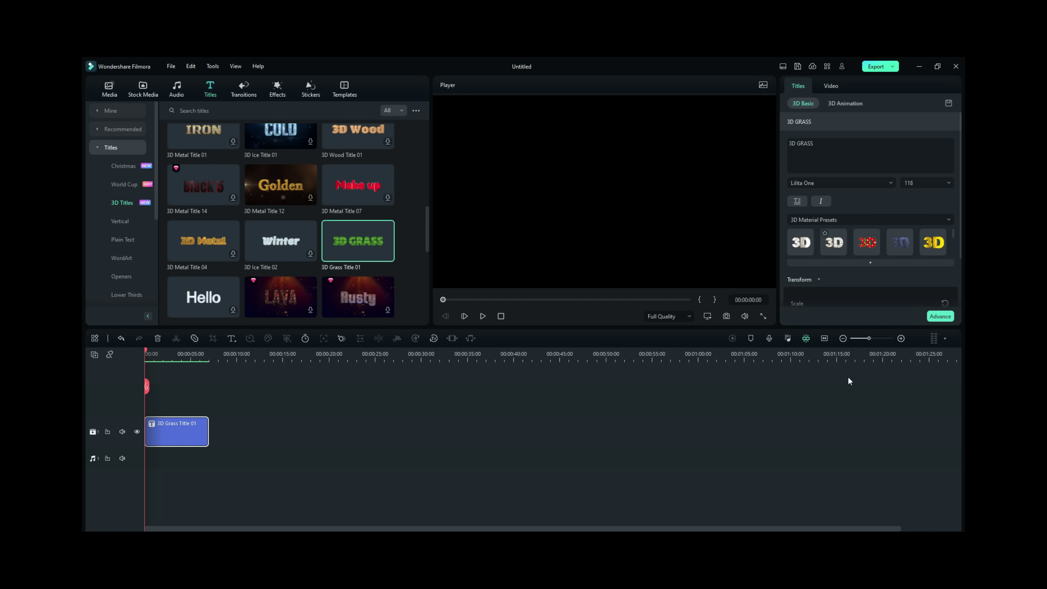
{"action": "left_click", "coordinate": [783, 67]}
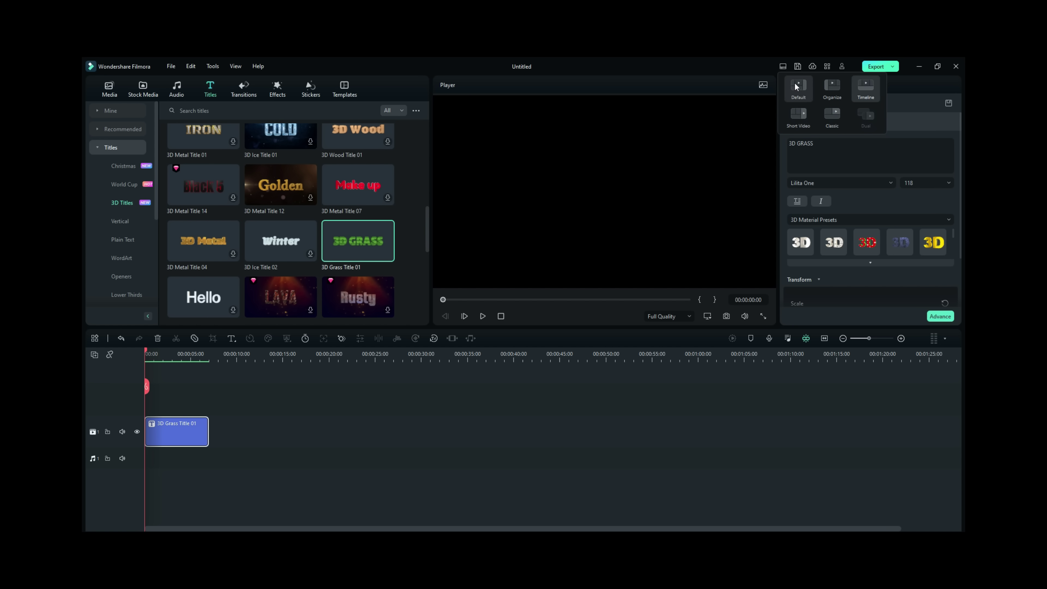
{"action": "left_click", "coordinate": [797, 89]}
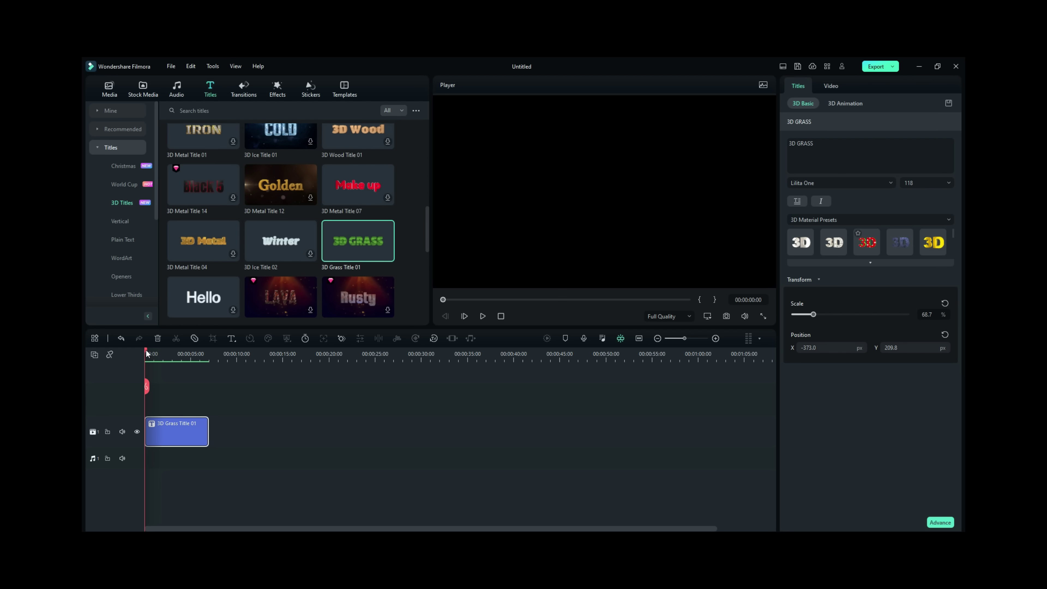
{"action": "mouse_move", "coordinate": [147, 352]}
{"action": "left_mouse_down"}
{"action": "mouse_move", "coordinate": [187, 354]}
{"action": "mouse_move", "coordinate": [127, 354]}
{"action": "mouse_move", "coordinate": [238, 353]}
{"action": "mouse_move", "coordinate": [145, 353]}
{"action": "mouse_move", "coordinate": [156, 354]}
{"action": "left_mouse_up"}
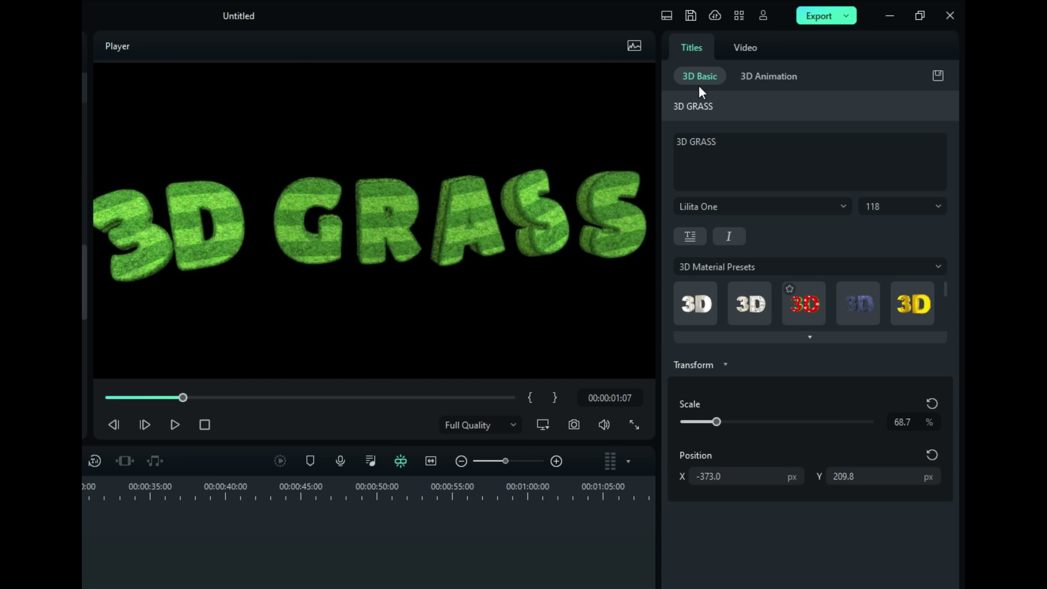
- Replace the title text '3D GRASS' with 'FILMORA 12'
{"action": "left_click", "coordinate": [719, 141]}
{"action": "left_click_drag", "start_coordinate": [676, 141], "coordinate": [737, 144]}
{"action": "type", "text": "FILMORA"}
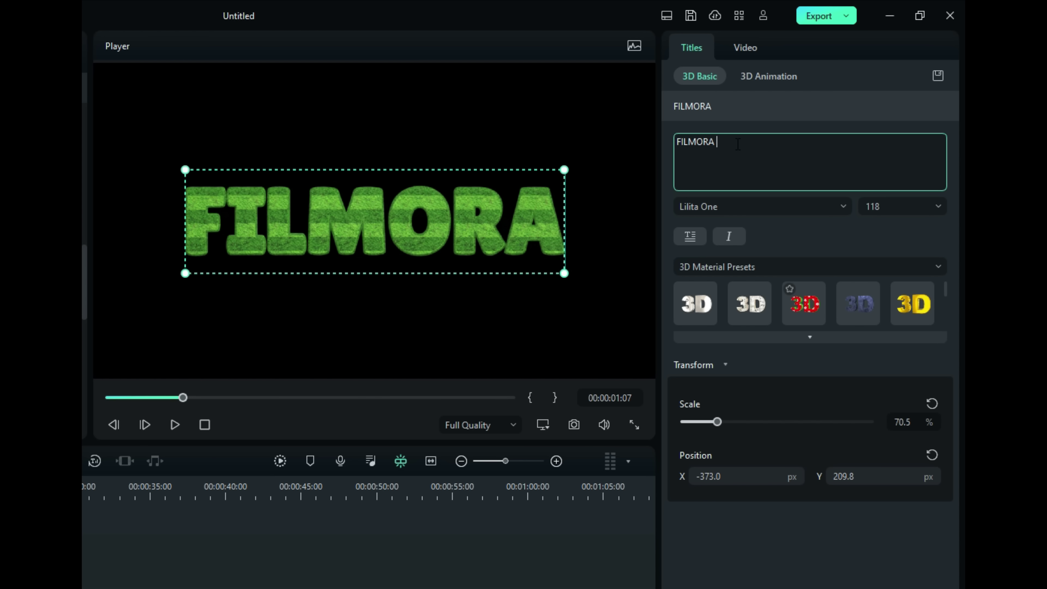
{"action": "type", "text": " 12"}
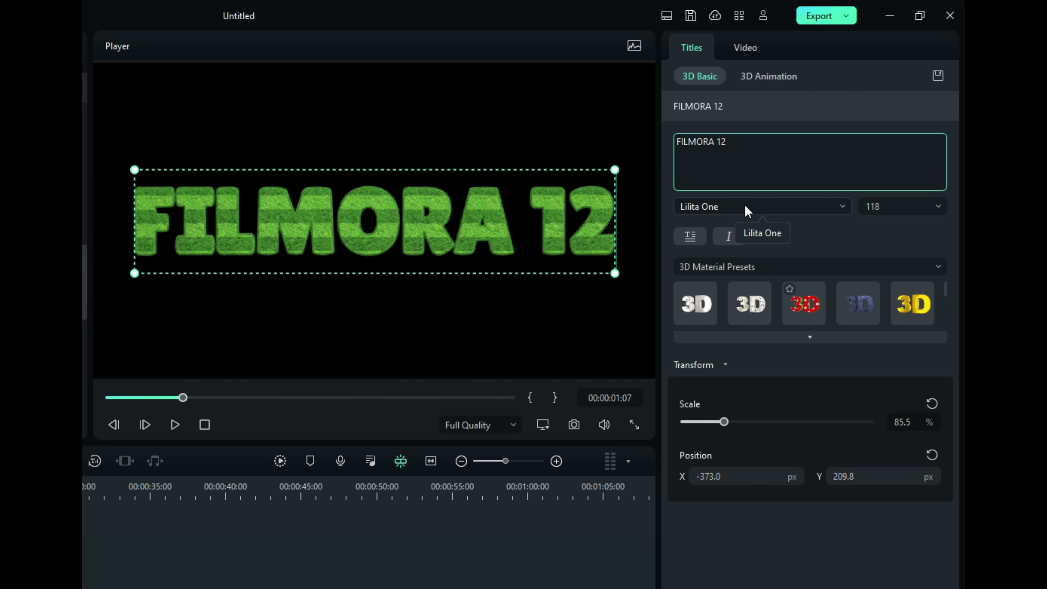
{"action": "left_click", "coordinate": [746, 208]}
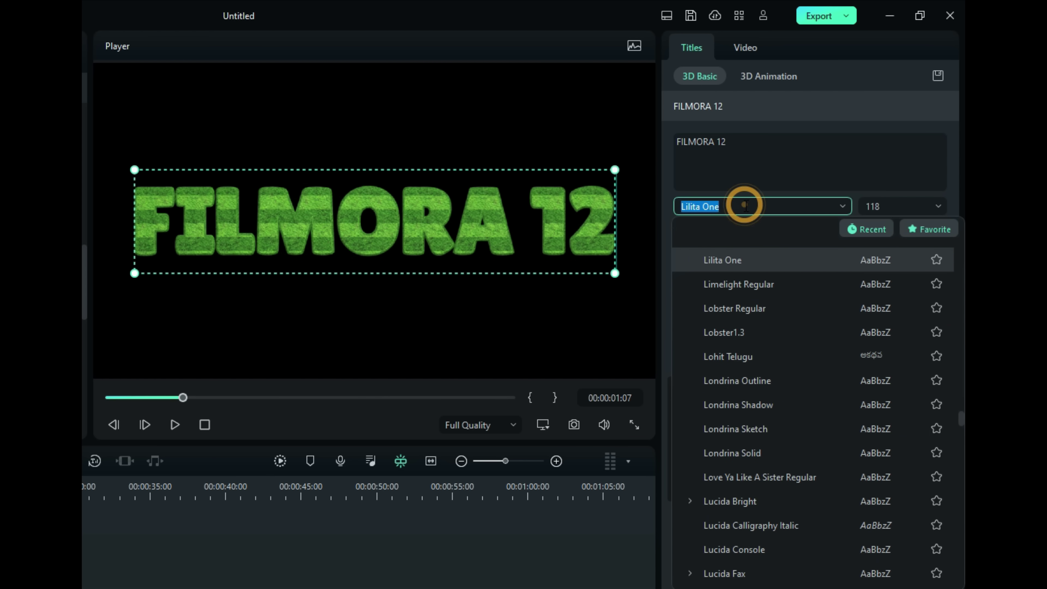
- Set the title font to Limelight Regular at size 100
{"action": "left_click", "coordinate": [751, 289]}
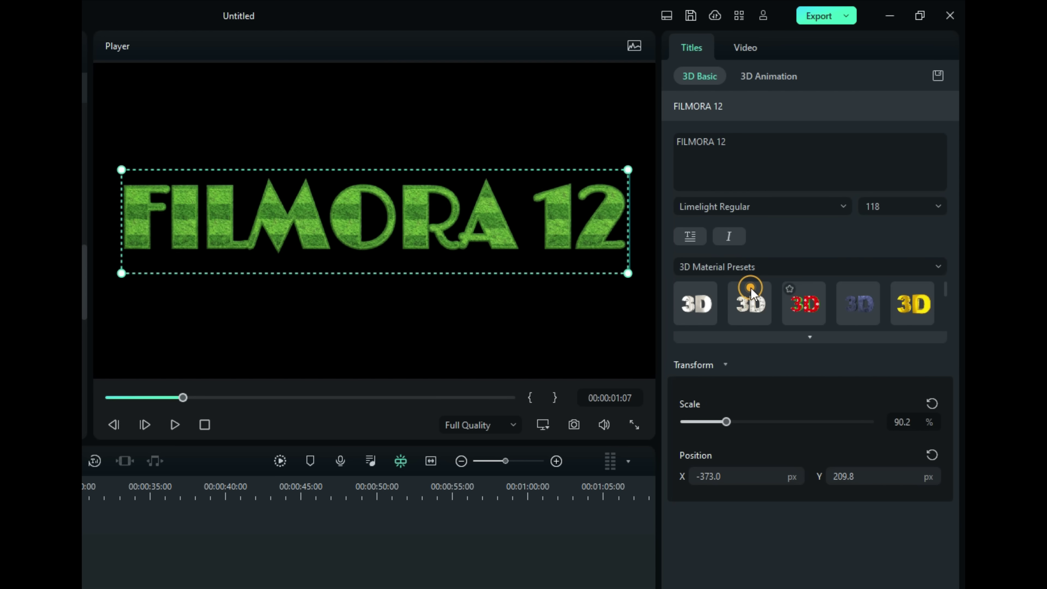
{"action": "left_click", "coordinate": [892, 205]}
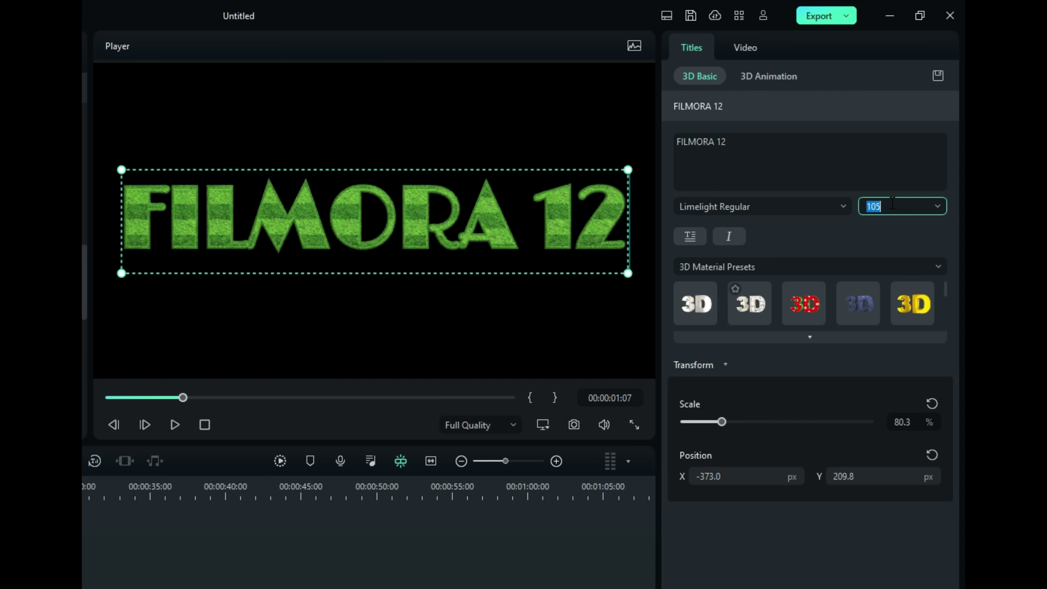
{"action": "type", "text": "100"}
{"action": "key", "text": "Return"}
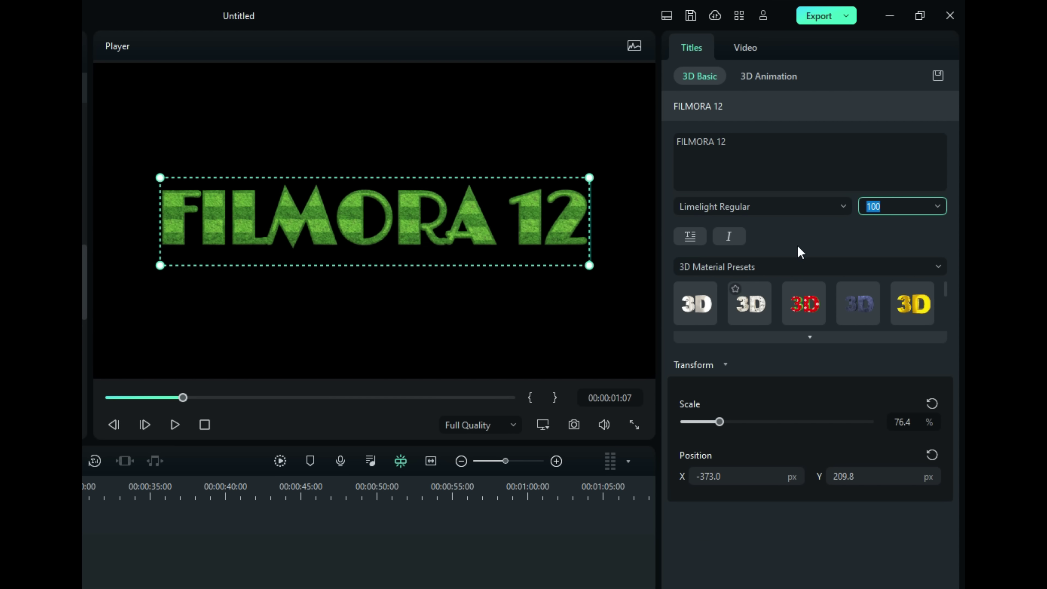
- Try Vertical and Italic, then turn both off to keep the text upright
{"action": "left_click", "coordinate": [686, 243]}
{"action": "left_click", "coordinate": [686, 243]}
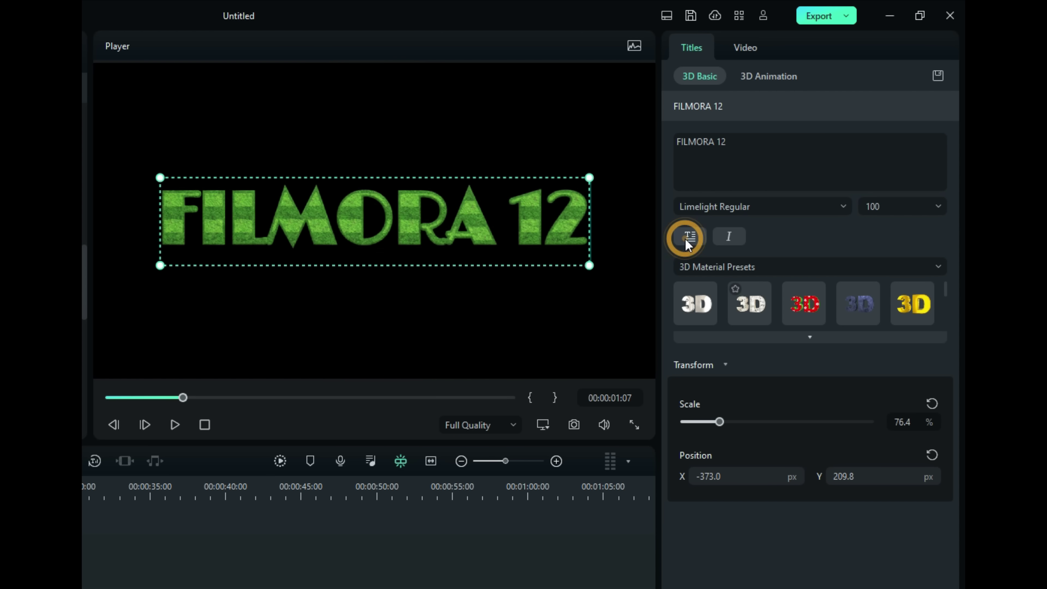
{"action": "left_click", "coordinate": [729, 235]}
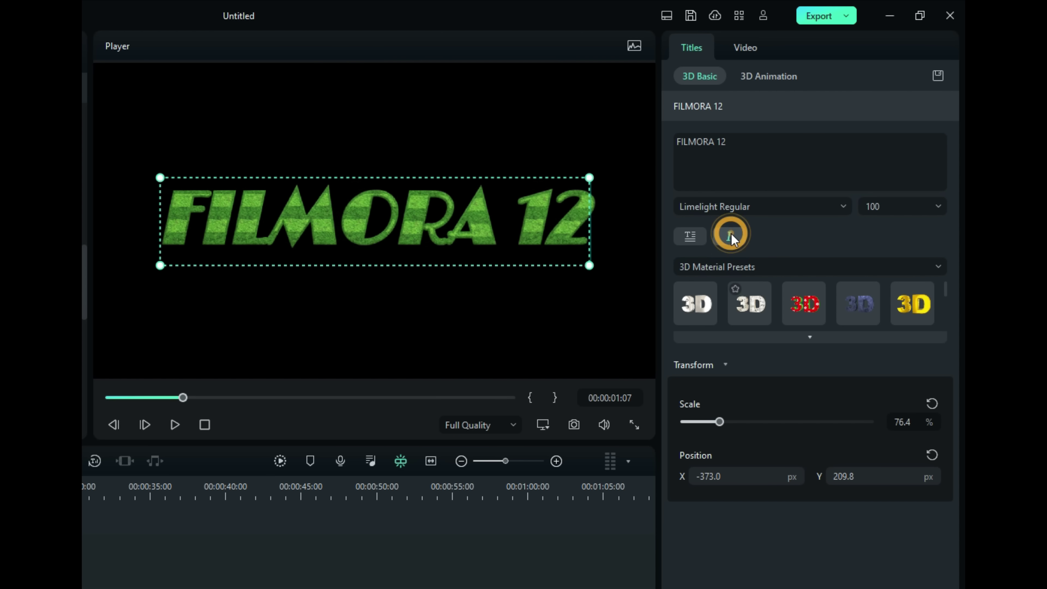
{"action": "left_click", "coordinate": [730, 234]}
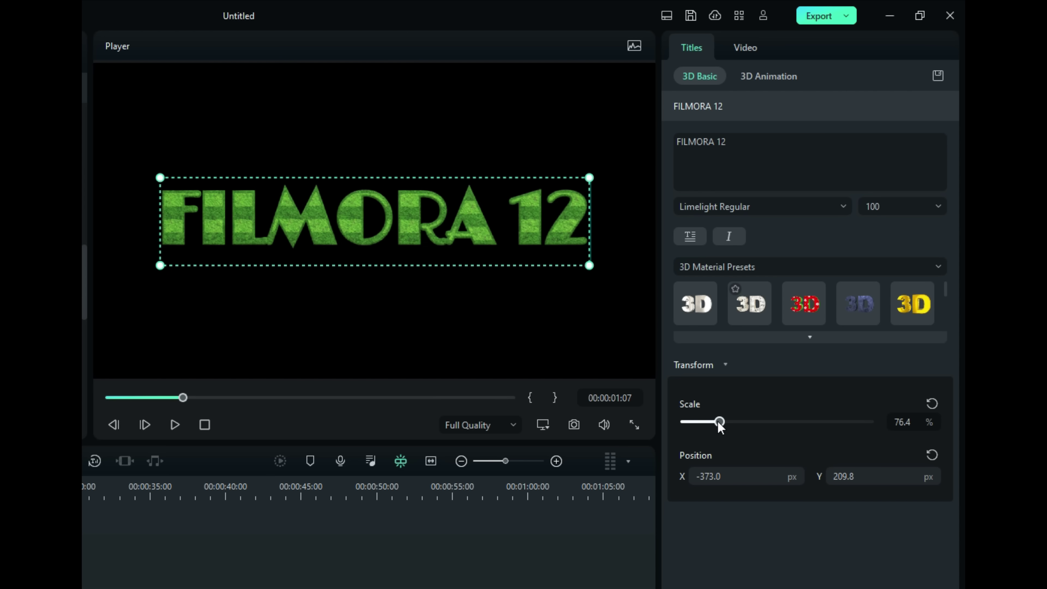
- Try 67% scale, reset the scale, then set the font size to 105
{"action": "left_click_drag", "start_coordinate": [719, 425], "coordinate": [718, 427]}
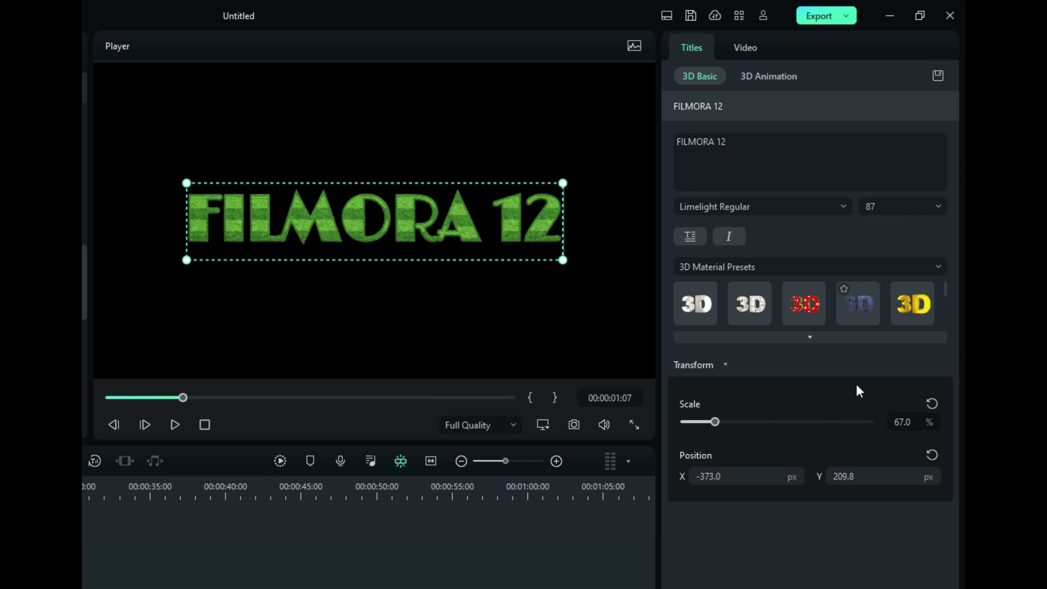
{"action": "left_click", "coordinate": [931, 403]}
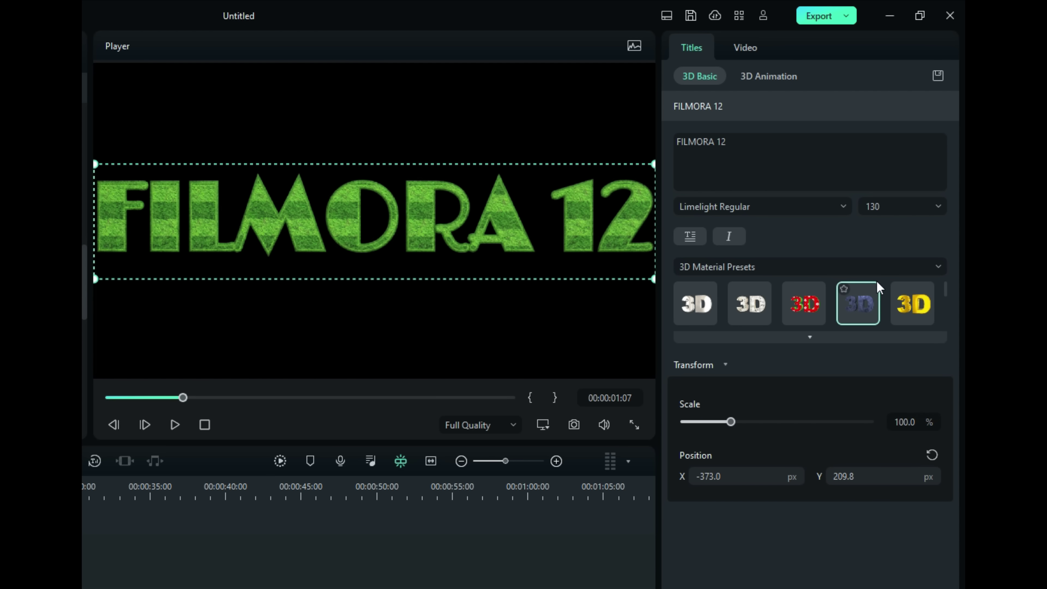
{"action": "left_click", "coordinate": [887, 206]}
{"action": "type", "text": "105"}
{"action": "key", "text": "Return"}
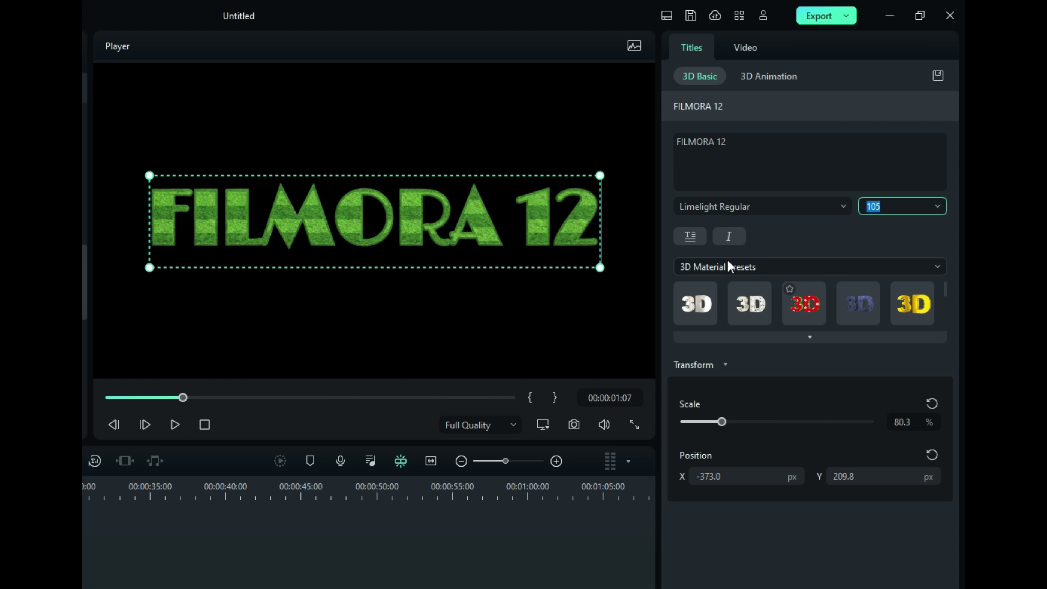
- Replace the grass texture with the silver chrome material preset, after trying the white jewelled one
{"action": "left_click", "coordinate": [939, 267]}
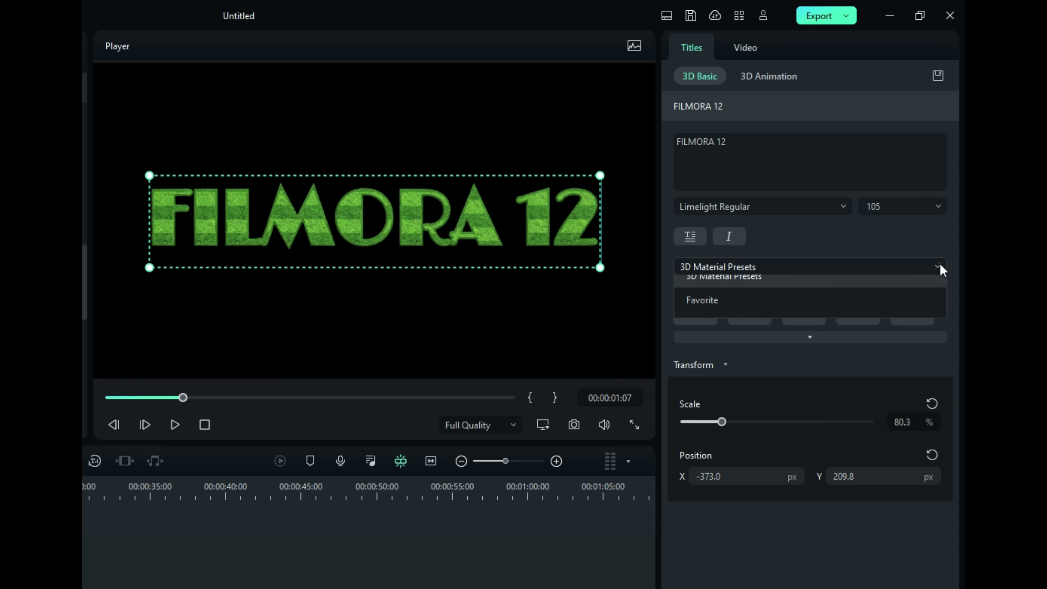
{"action": "left_click", "coordinate": [939, 266]}
{"action": "left_click", "coordinate": [938, 265]}
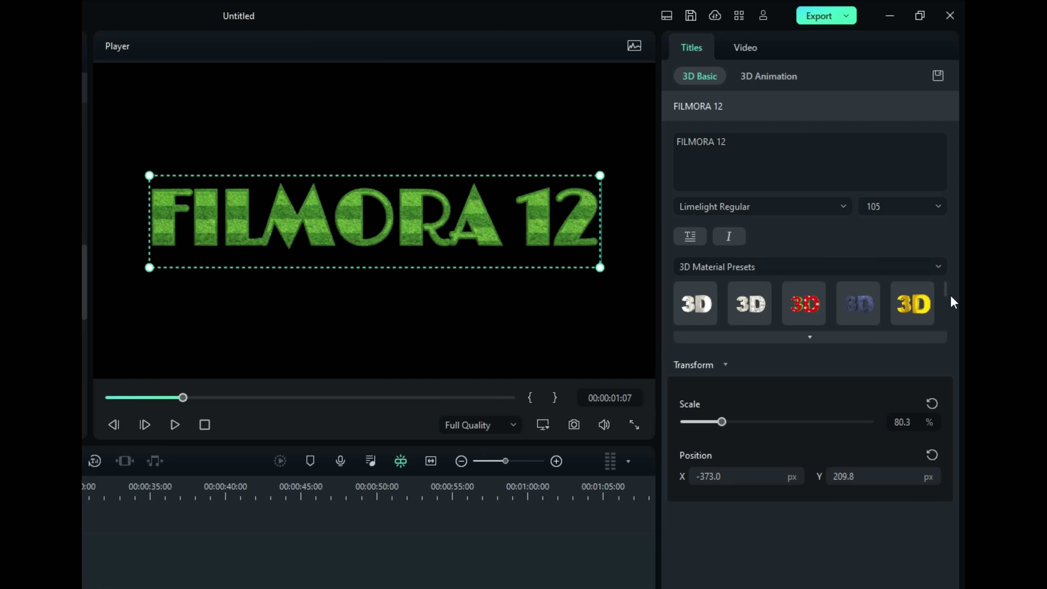
{"action": "left_click", "coordinate": [809, 338]}
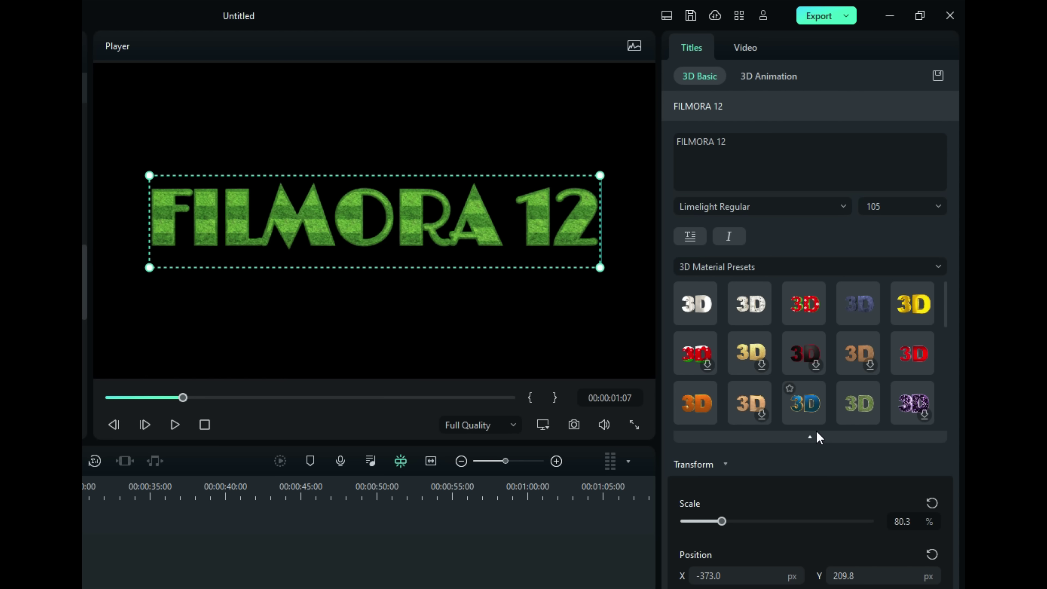
{"action": "mouse_move", "coordinate": [945, 292]}
{"action": "left_mouse_down"}
{"action": "mouse_move", "coordinate": [960, 406]}
{"action": "mouse_move", "coordinate": [953, 285]}
{"action": "left_mouse_up"}
{"action": "left_click", "coordinate": [760, 305]}
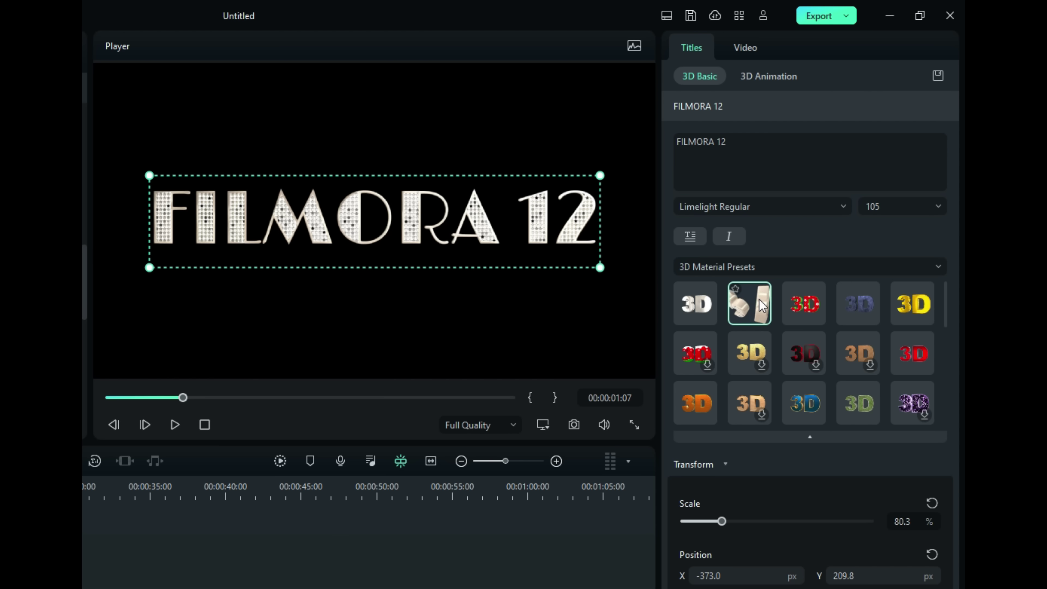
{"action": "left_click", "coordinate": [695, 309]}
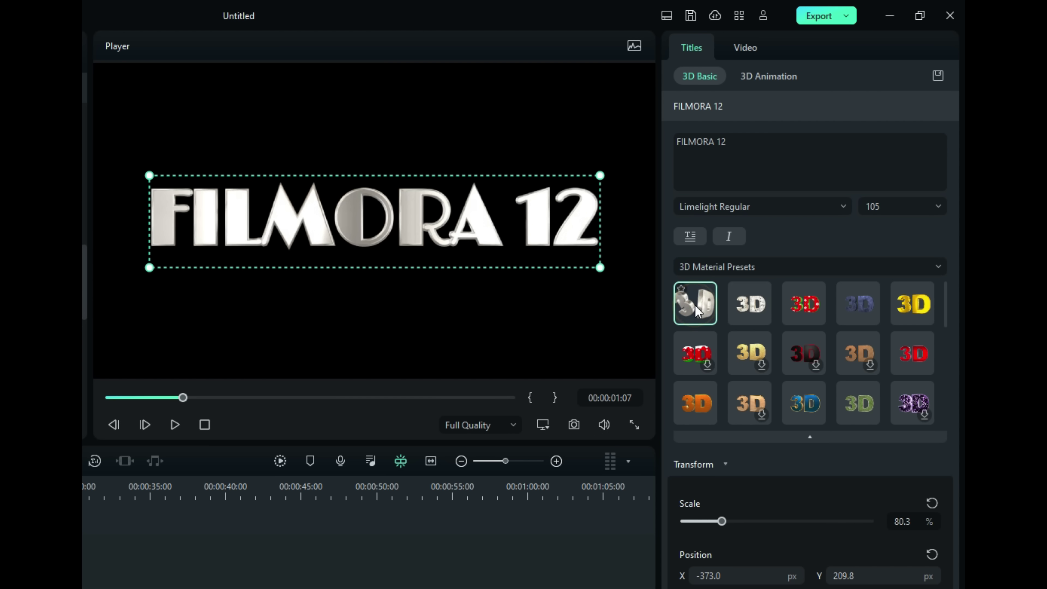
- Apply the '3D Fly … Random' in-animation from the 3D Animation settings
{"action": "left_click", "coordinate": [768, 75]}
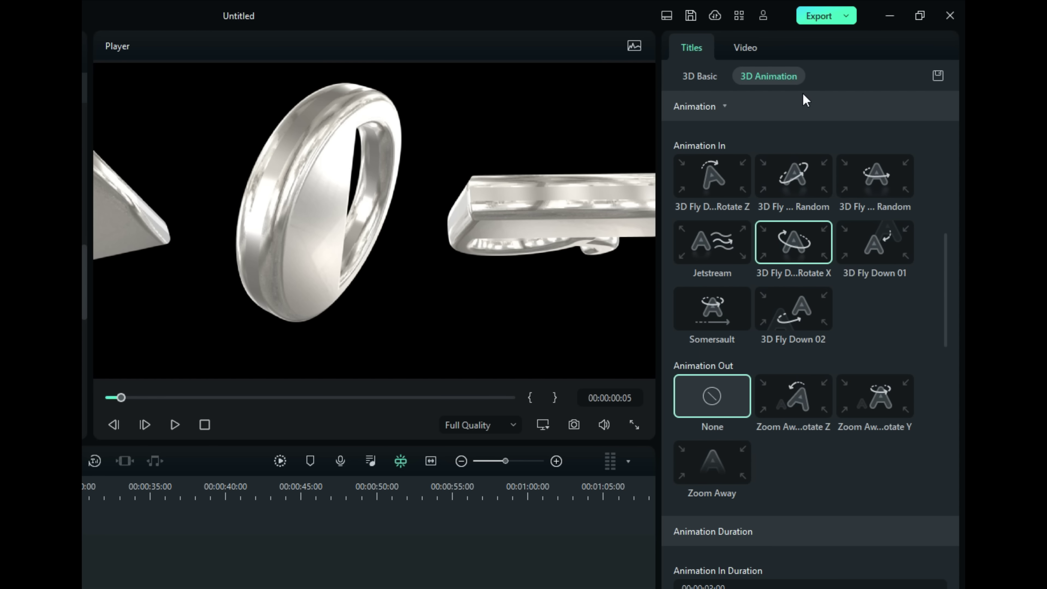
{"action": "scroll", "coordinate": [818, 229], "scroll_direction": "up", "scroll_amount": 3}
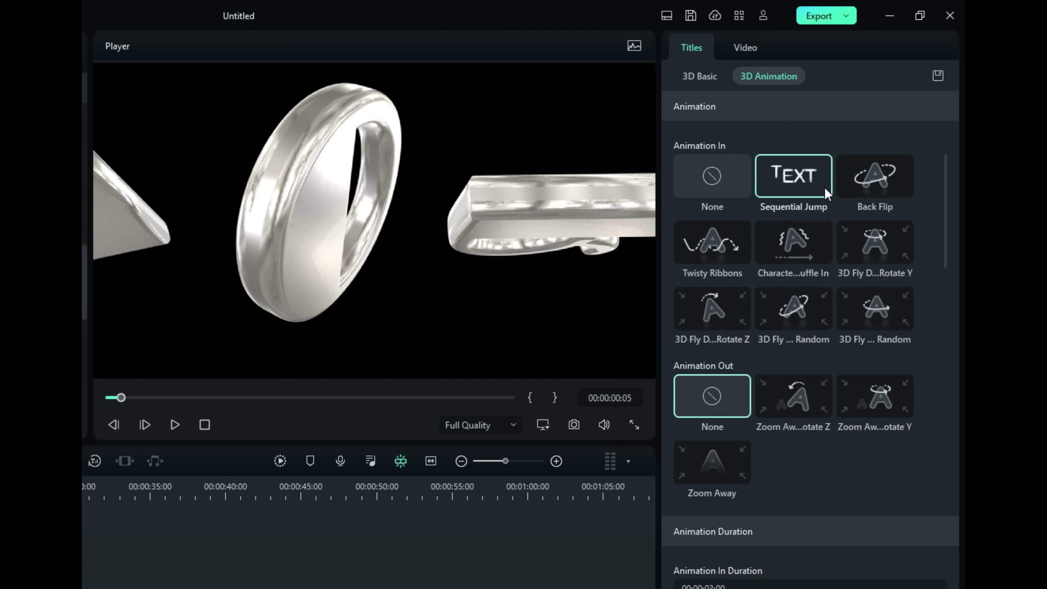
{"action": "scroll", "coordinate": [824, 189], "scroll_direction": "down", "scroll_amount": 2}
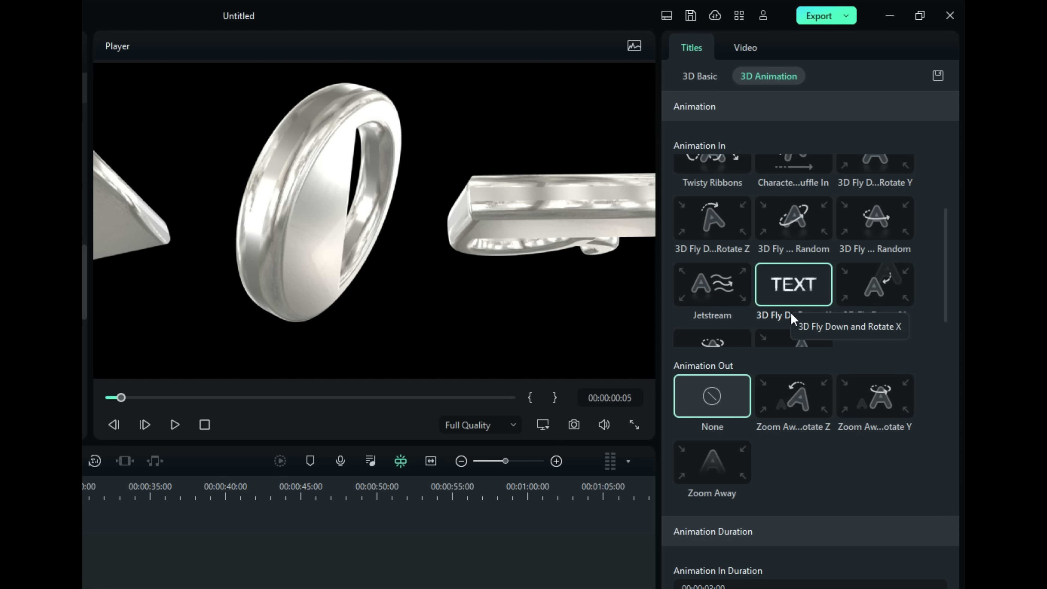
{"action": "left_click", "coordinate": [809, 225]}
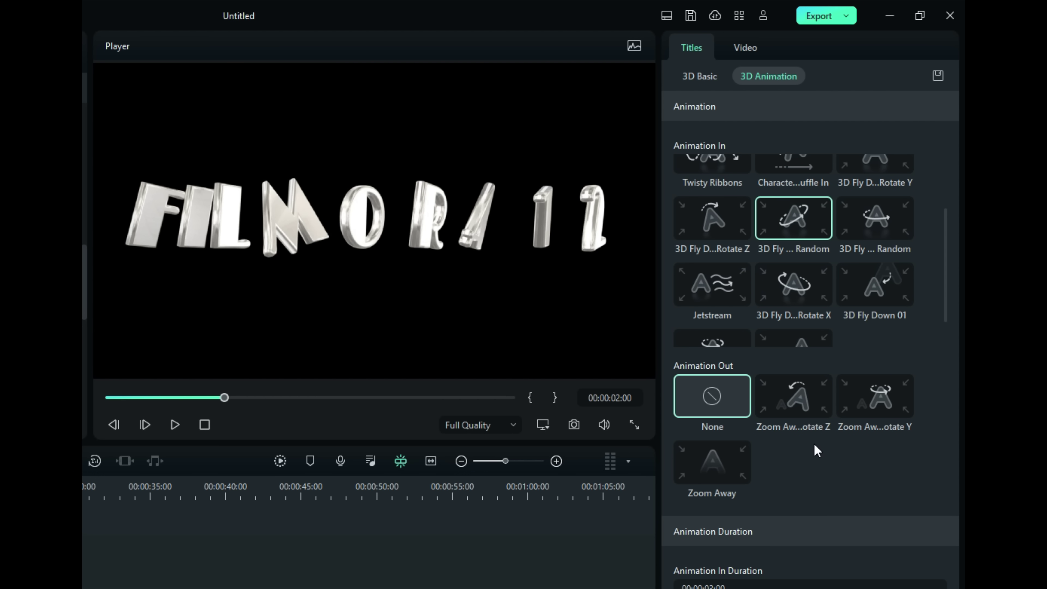
- Compare Zoom Away exit presets and settle on Zoom Away and Rotate Z, then show Video settings
{"action": "left_click", "coordinate": [803, 401]}
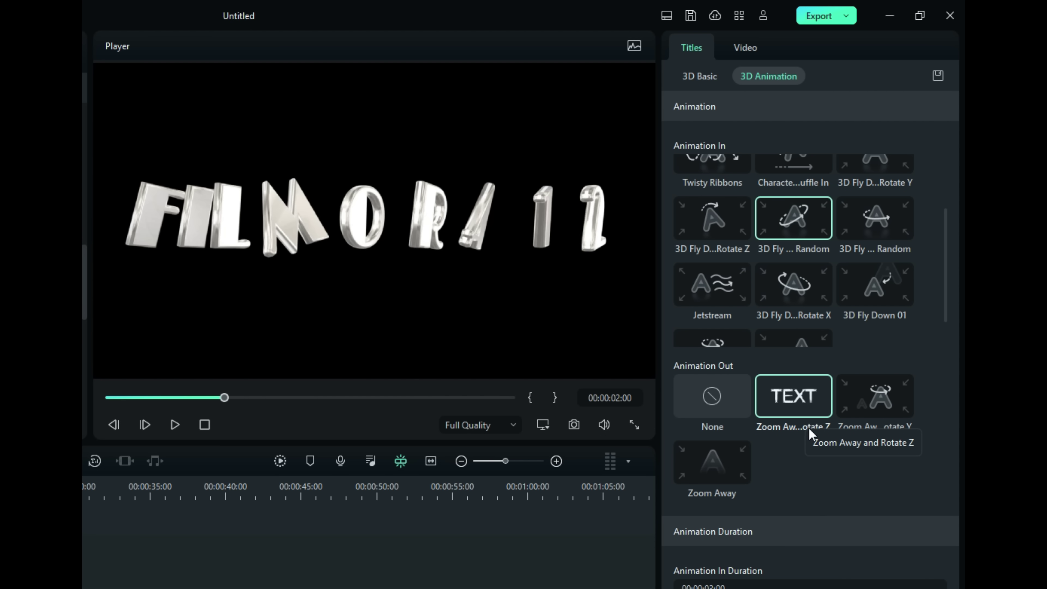
{"action": "left_click", "coordinate": [872, 398]}
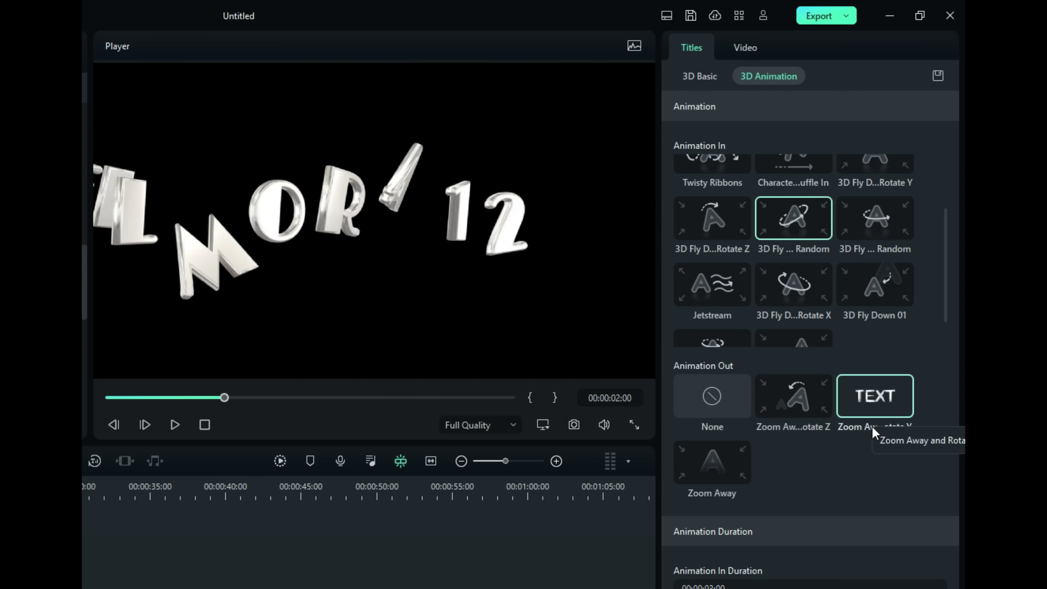
{"action": "left_click", "coordinate": [710, 473]}
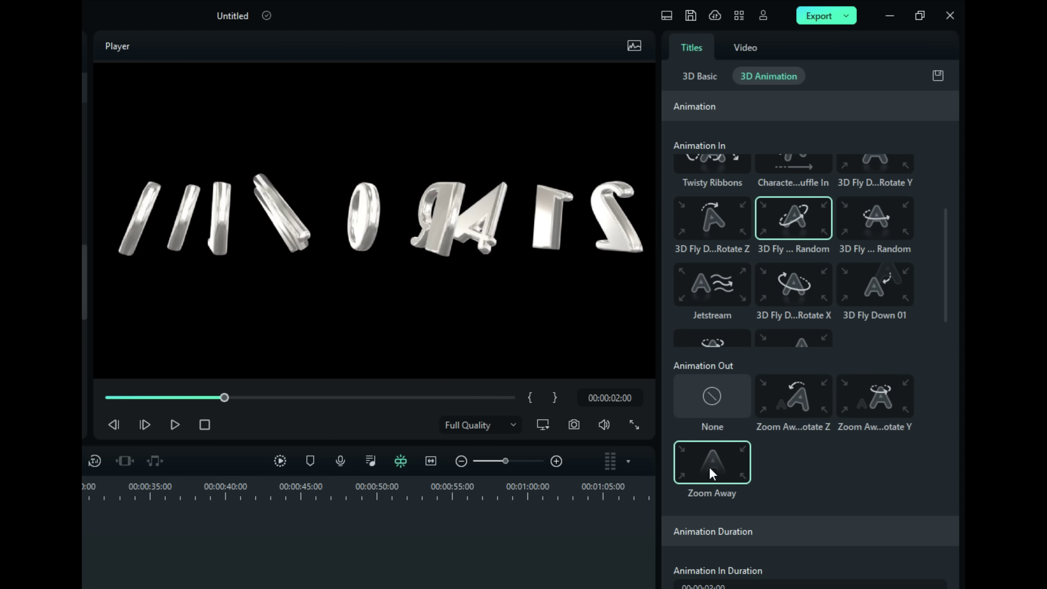
{"action": "left_click", "coordinate": [878, 399]}
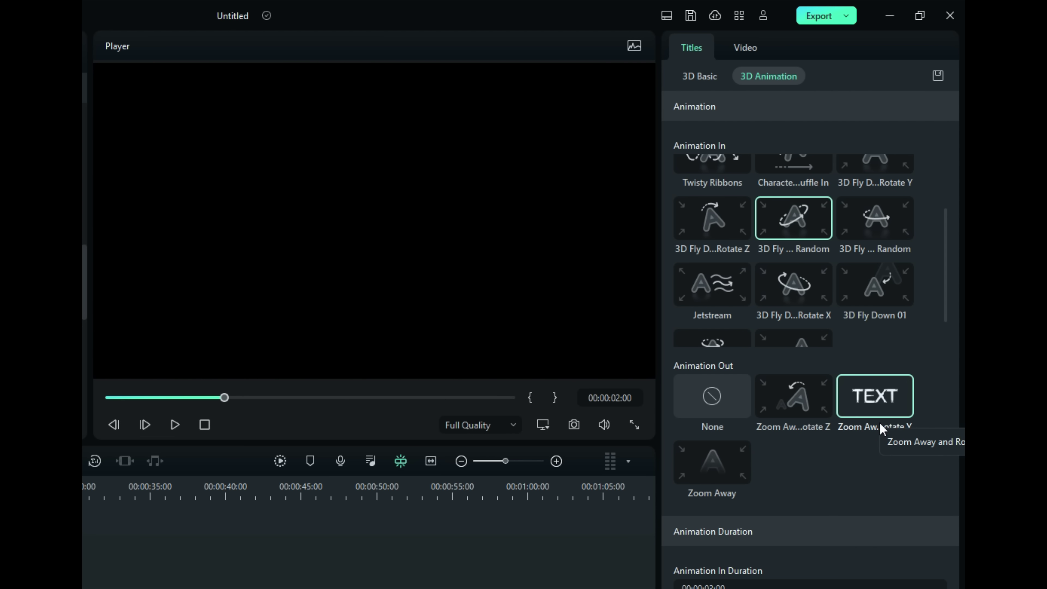
{"action": "left_click", "coordinate": [799, 401]}
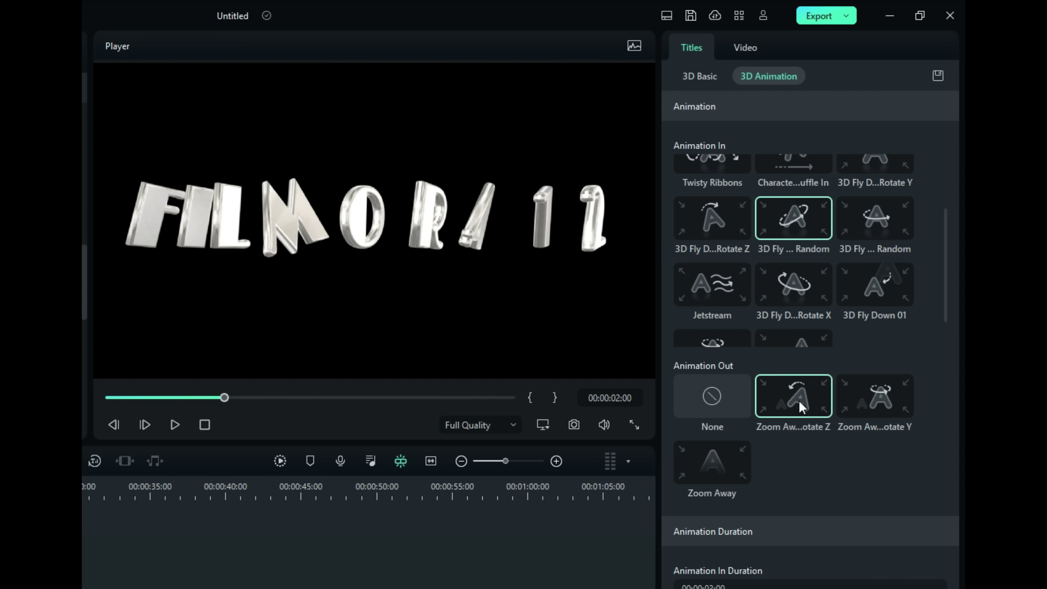
{"action": "left_click", "coordinate": [748, 48]}
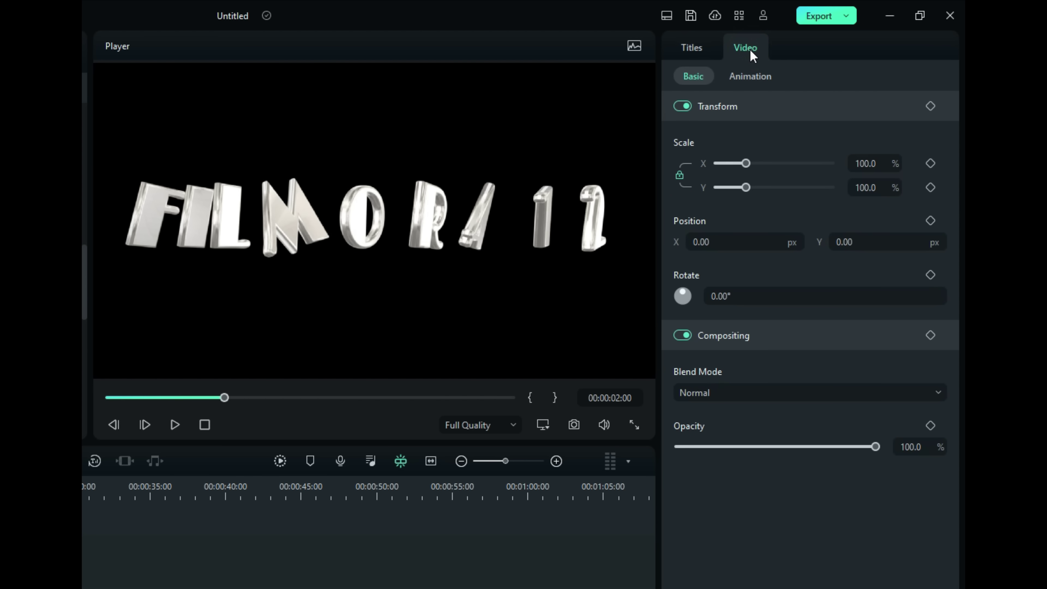
- Flip between the clip's Animation and Basic sub-tabs, then return to the Titles settings
{"action": "left_click", "coordinate": [749, 77]}
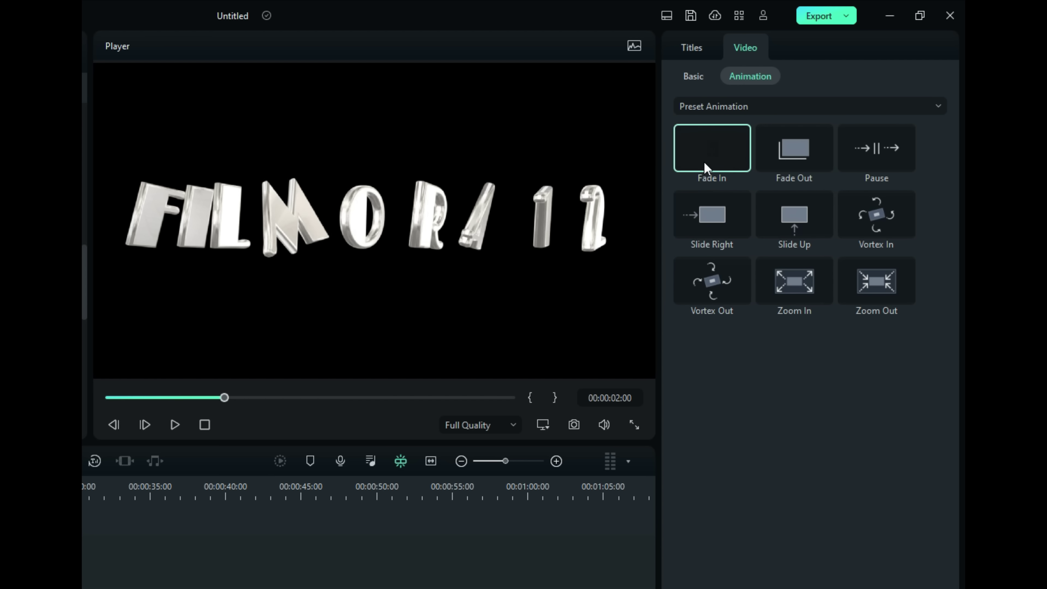
{"action": "left_click", "coordinate": [696, 79]}
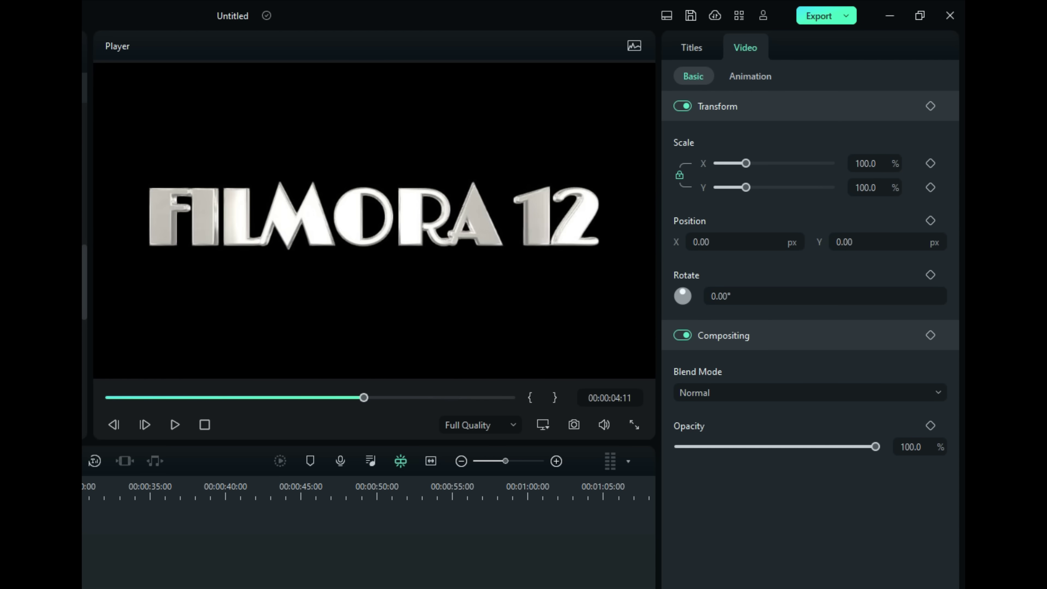
{"action": "left_click", "coordinate": [742, 75]}
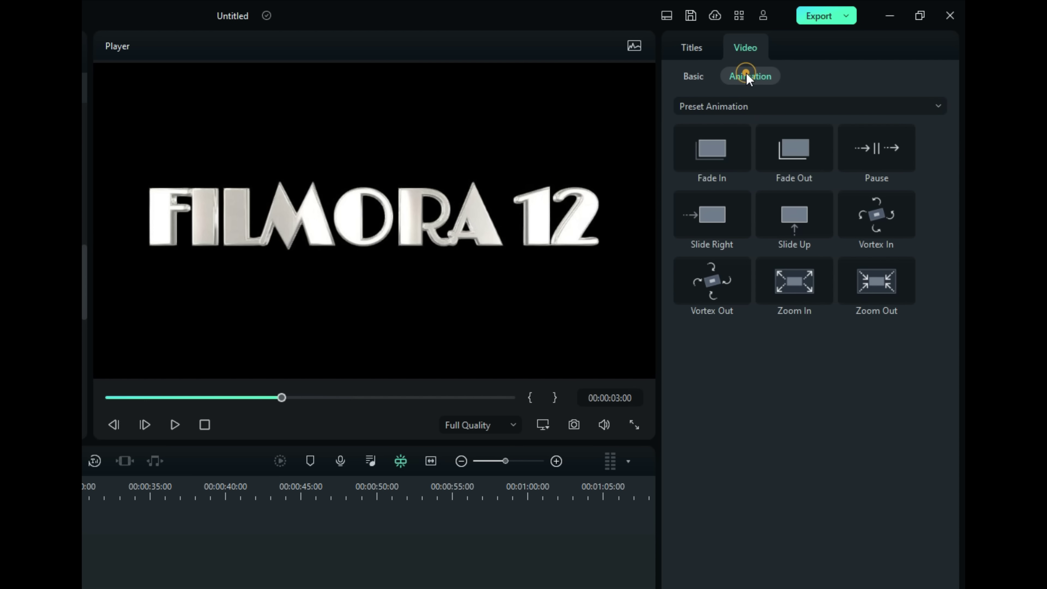
{"action": "left_click", "coordinate": [693, 76]}
{"action": "left_click", "coordinate": [693, 48]}
- Open Advanced Text Edit and scrub through the title animation
{"action": "left_click", "coordinate": [694, 53]}
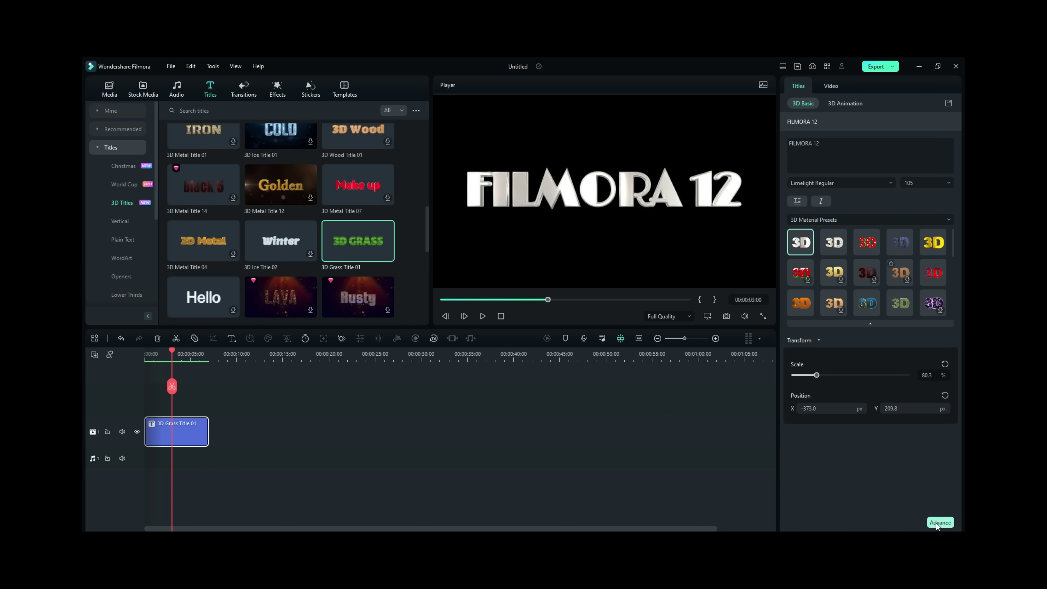
{"action": "left_click", "coordinate": [938, 522]}
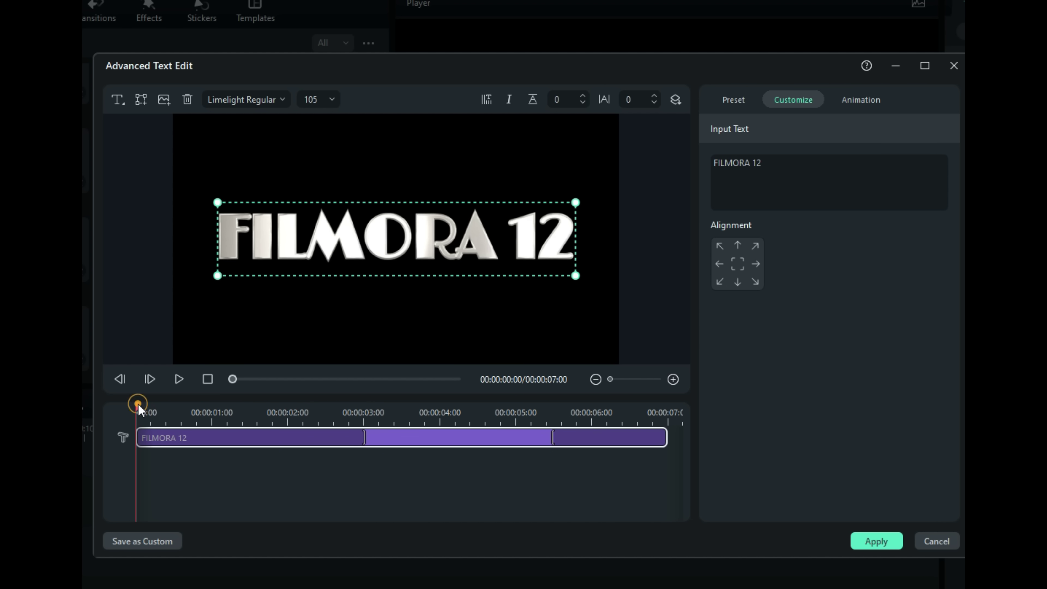
{"action": "left_click_drag", "start_coordinate": [138, 406], "coordinate": [475, 458]}
- Drag the animation section dividers to shorten the fly-in to about the first second
{"action": "left_click", "coordinate": [429, 440]}
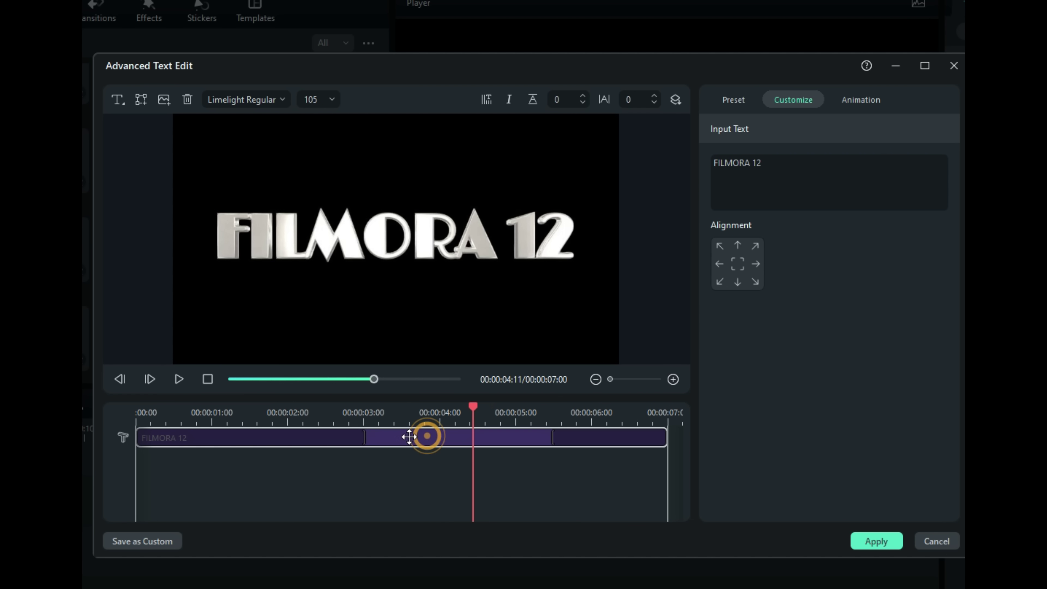
{"action": "left_click_drag", "start_coordinate": [367, 436], "coordinate": [666, 437]}
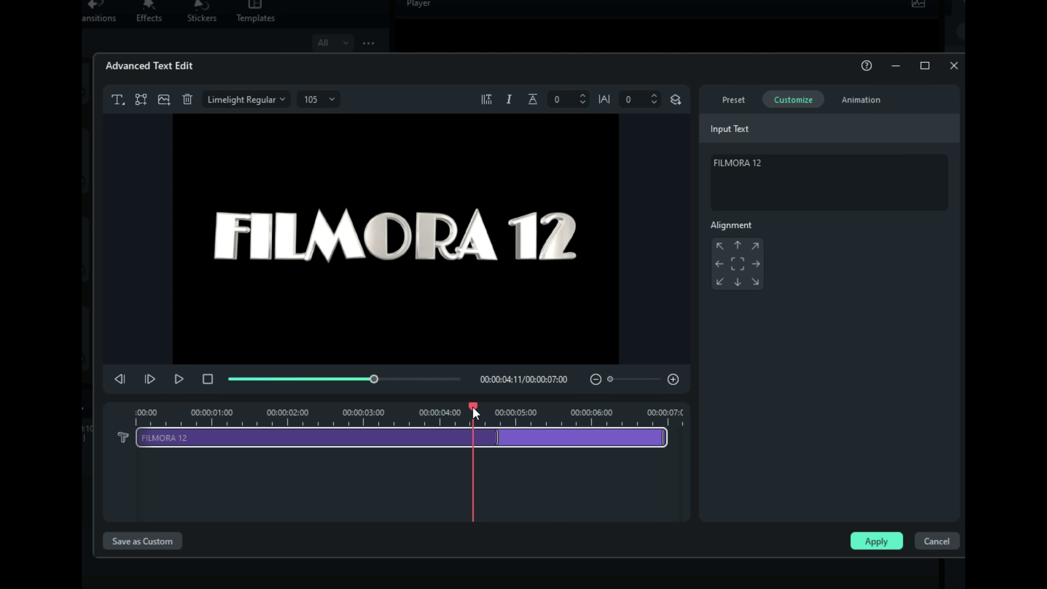
{"action": "left_click_drag", "start_coordinate": [473, 410], "coordinate": [223, 435]}
{"action": "left_click_drag", "start_coordinate": [496, 437], "coordinate": [294, 428]}
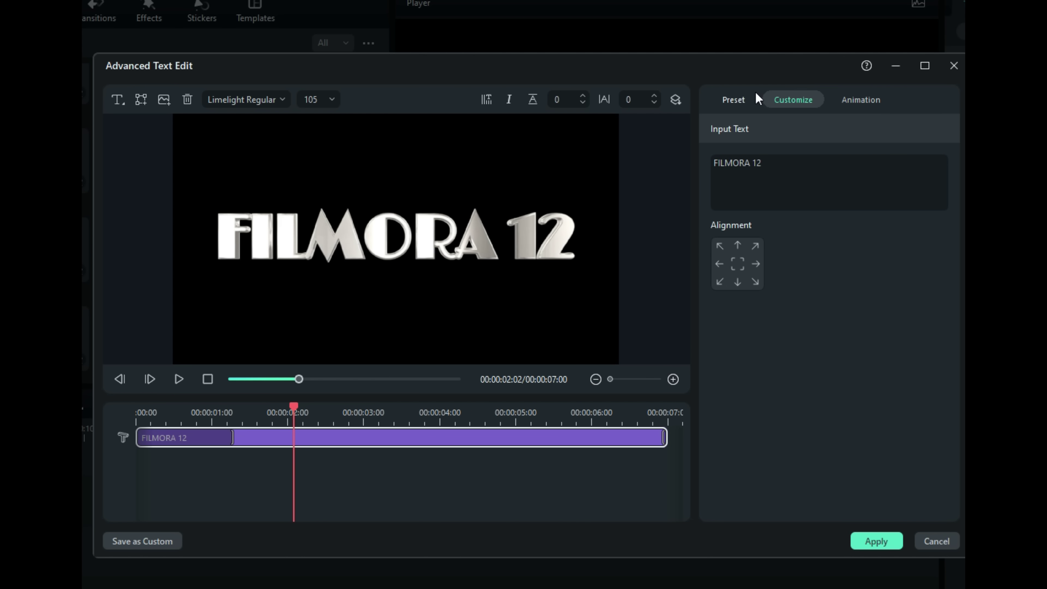
{"action": "left_click", "coordinate": [737, 102]}
- Browse the title's Animation In and Out presets and scroll to the Animation Duration setting
{"action": "left_click", "coordinate": [790, 102]}
{"action": "left_click", "coordinate": [861, 99]}
{"action": "scroll", "coordinate": [794, 370], "scroll_direction": "down", "scroll_amount": 2}
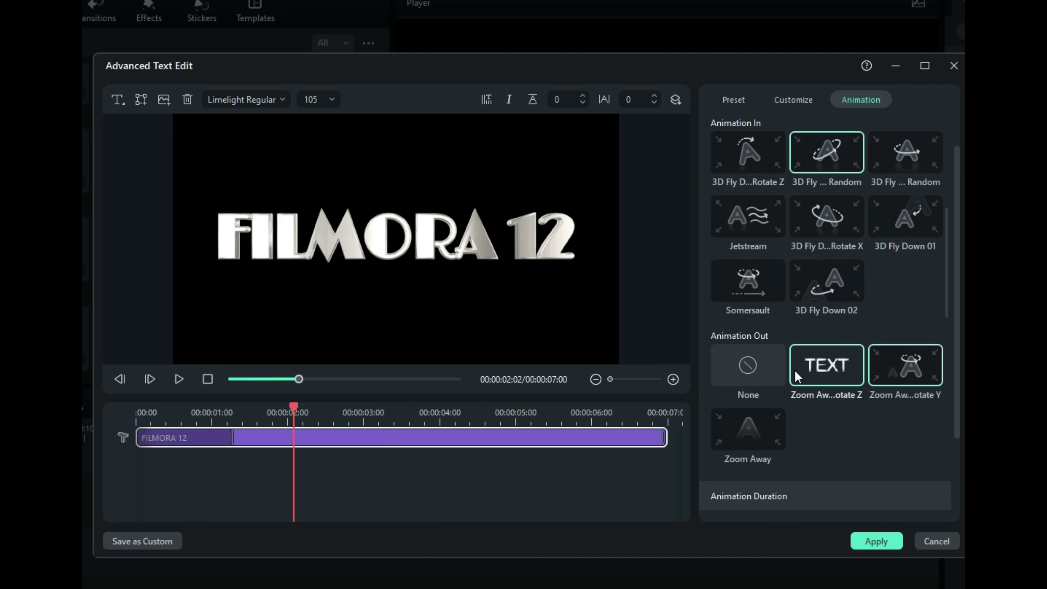
{"action": "scroll", "coordinate": [794, 370], "scroll_direction": "down", "scroll_amount": 3}
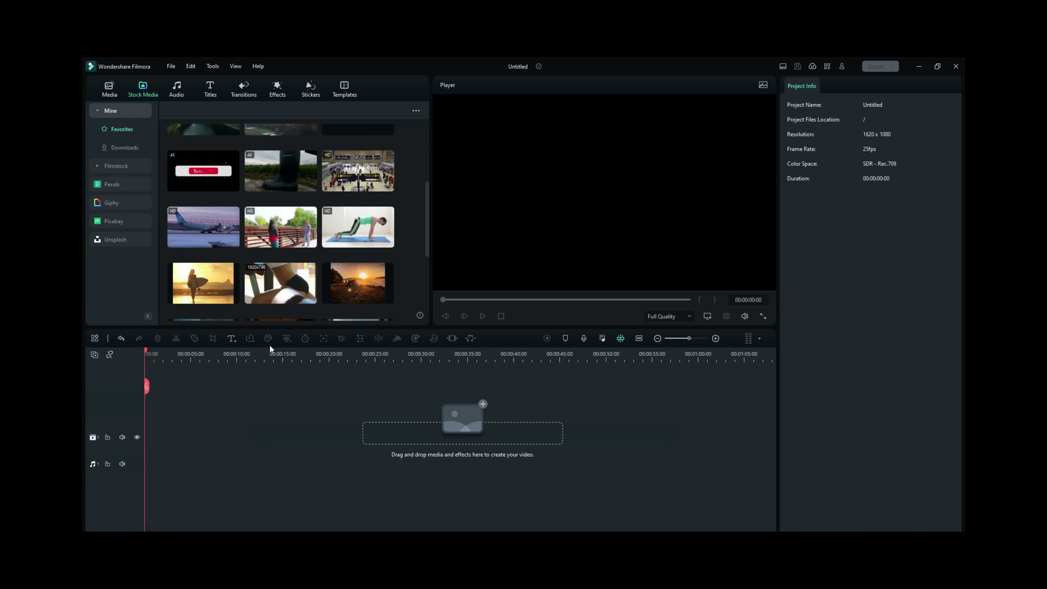
- Add the airplane-landing stock clip to the video track and preview its first two seconds
{"action": "left_click_drag", "start_coordinate": [202, 223], "coordinate": [143, 444]}
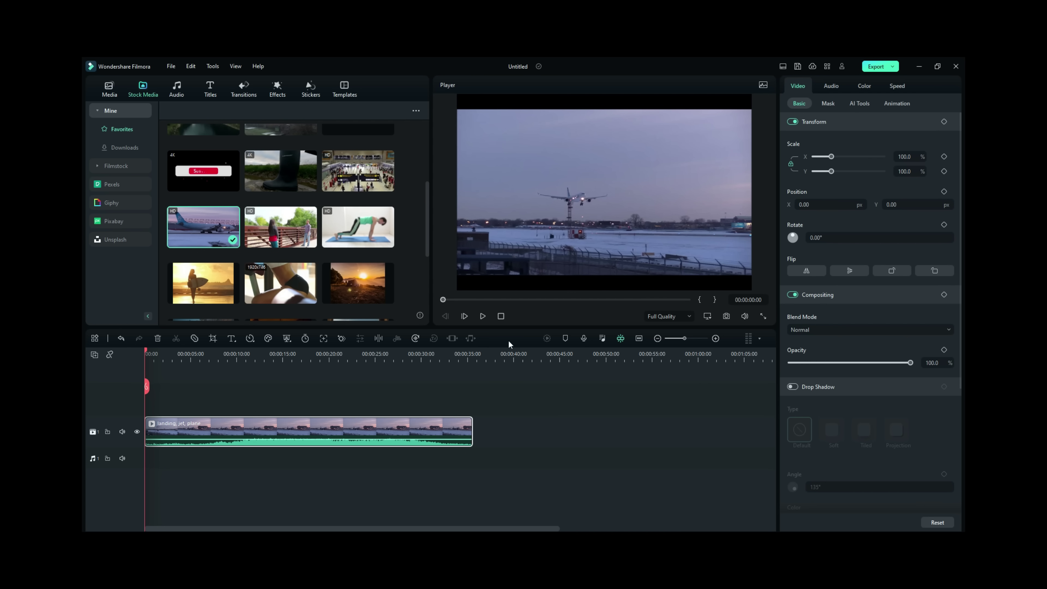
{"action": "left_click", "coordinate": [482, 316]}
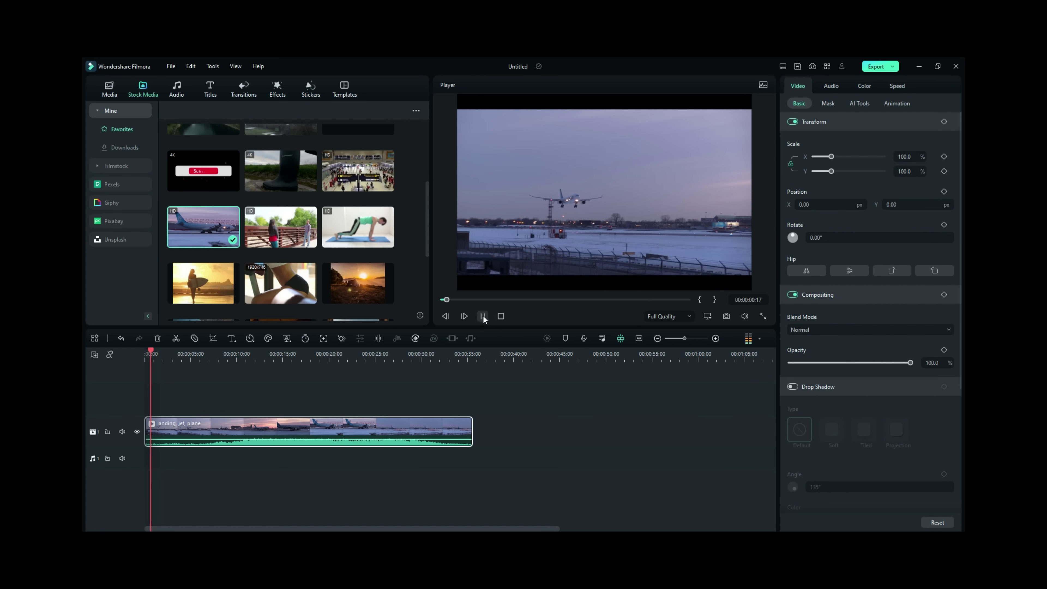
{"action": "key", "text": "space"}
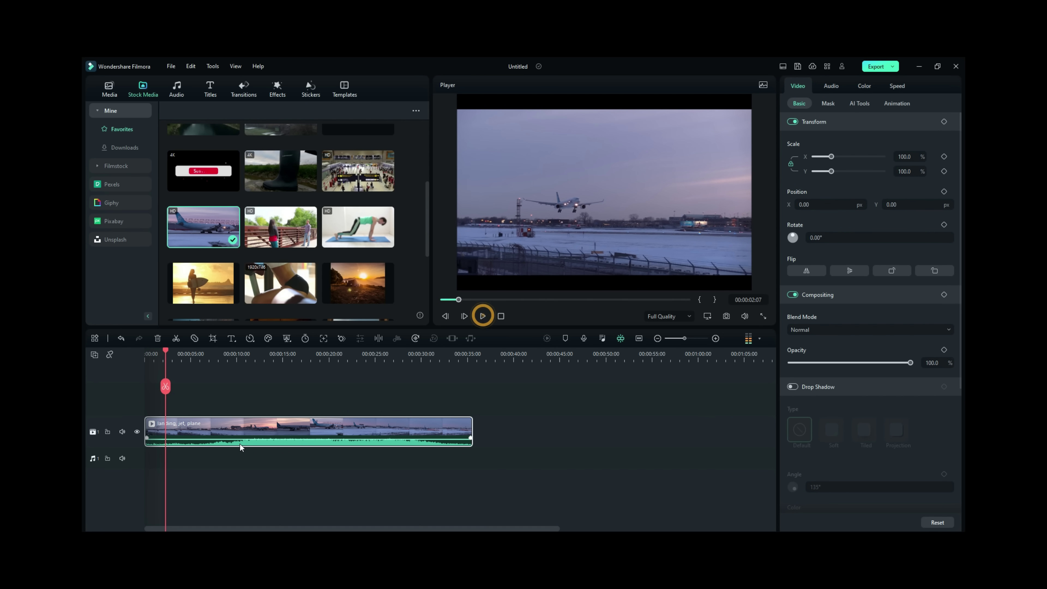
{"action": "left_click", "coordinate": [206, 91]}
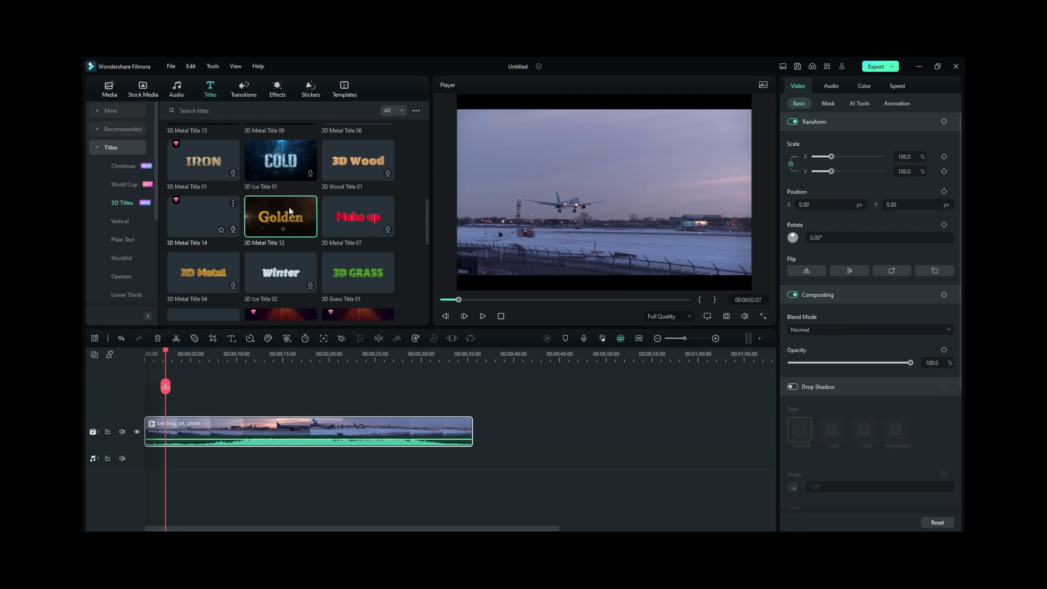
- Place the 3D Light Flow Title from 3D Titles on track 2 above the plane footage
{"action": "scroll", "coordinate": [298, 202], "scroll_direction": "up", "scroll_amount": 3}
{"action": "scroll", "coordinate": [297, 201], "scroll_direction": "up", "scroll_amount": 10}
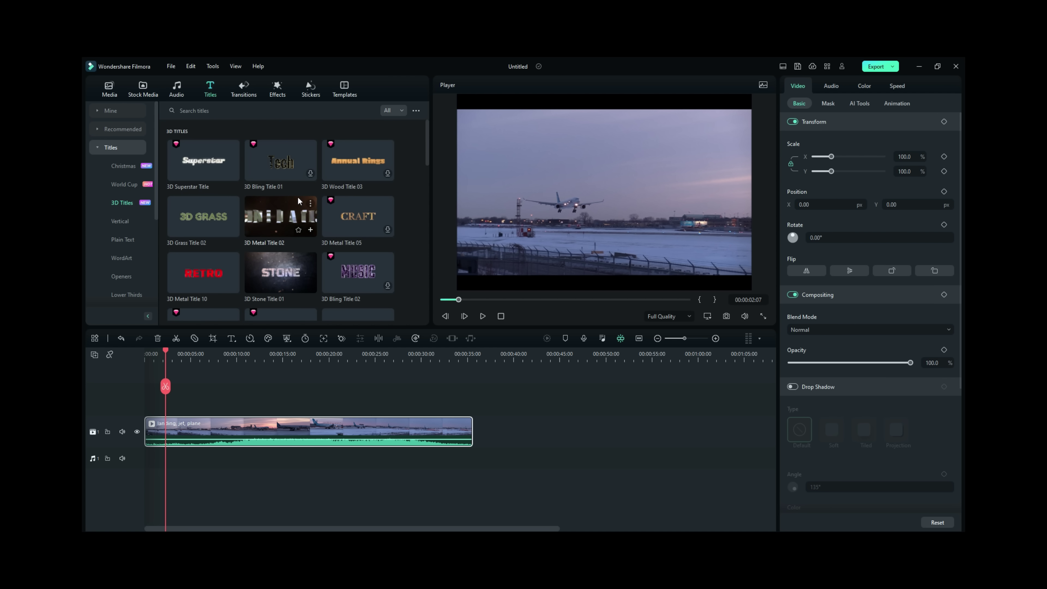
{"action": "scroll", "coordinate": [297, 196], "scroll_direction": "down", "scroll_amount": 3}
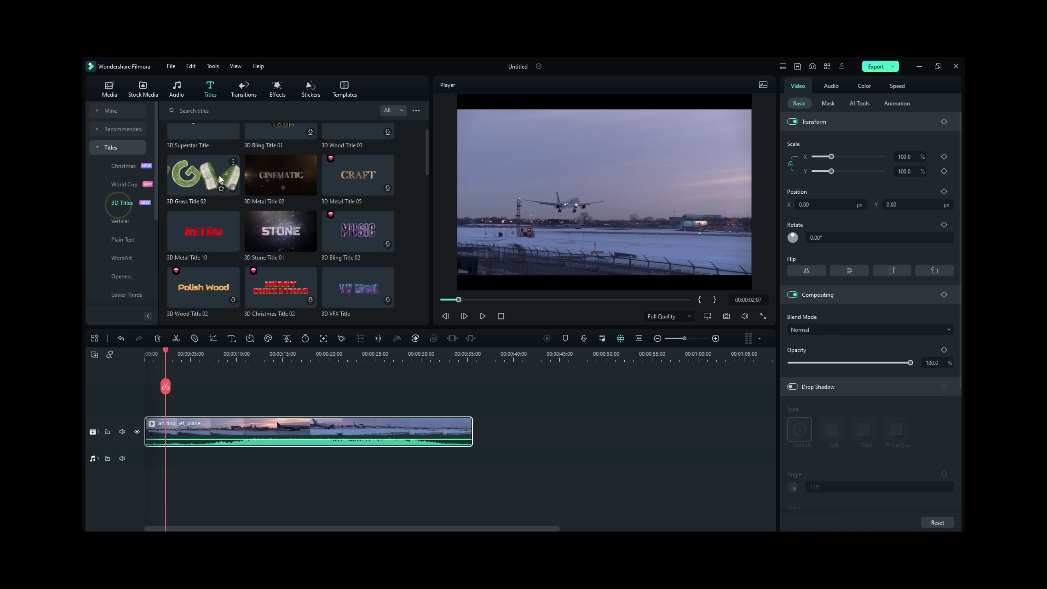
{"action": "scroll", "coordinate": [218, 175], "scroll_direction": "up", "scroll_amount": 1}
{"action": "scroll", "coordinate": [364, 220], "scroll_direction": "down", "scroll_amount": 2}
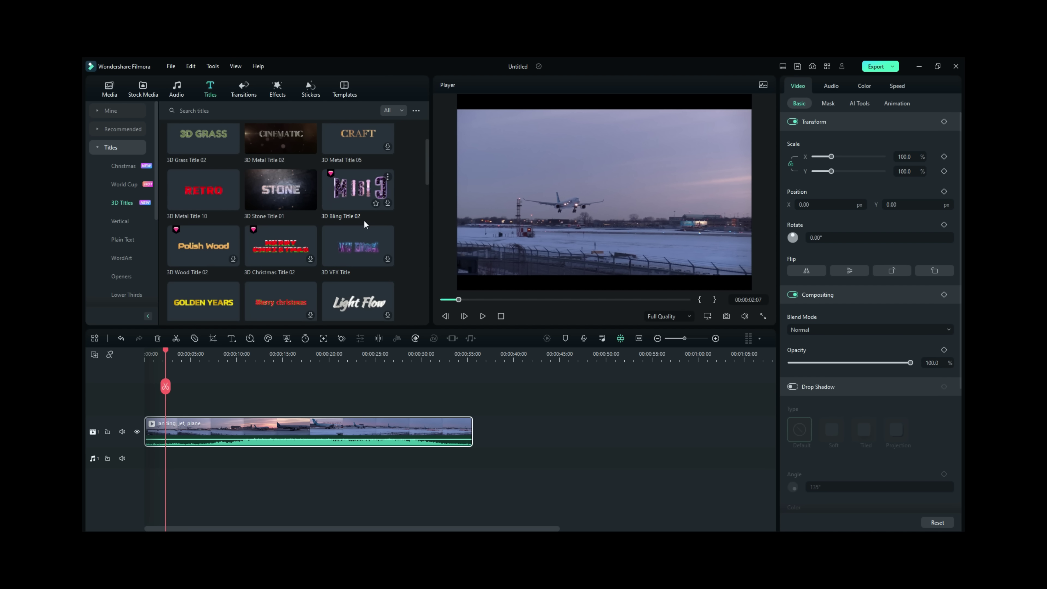
{"action": "mouse_move", "coordinate": [259, 188]}
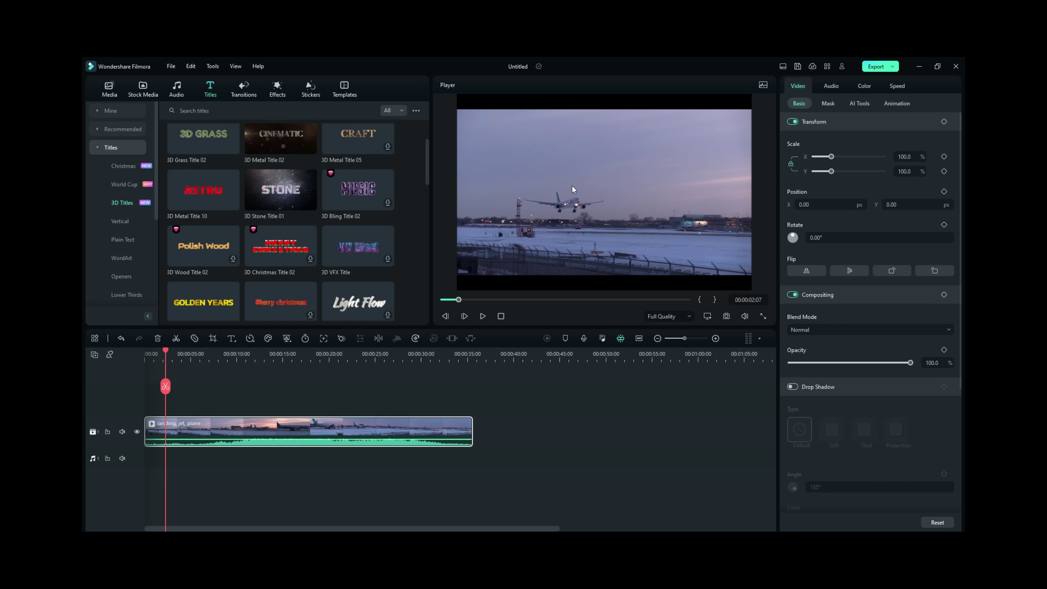
{"action": "mouse_move", "coordinate": [354, 195]}
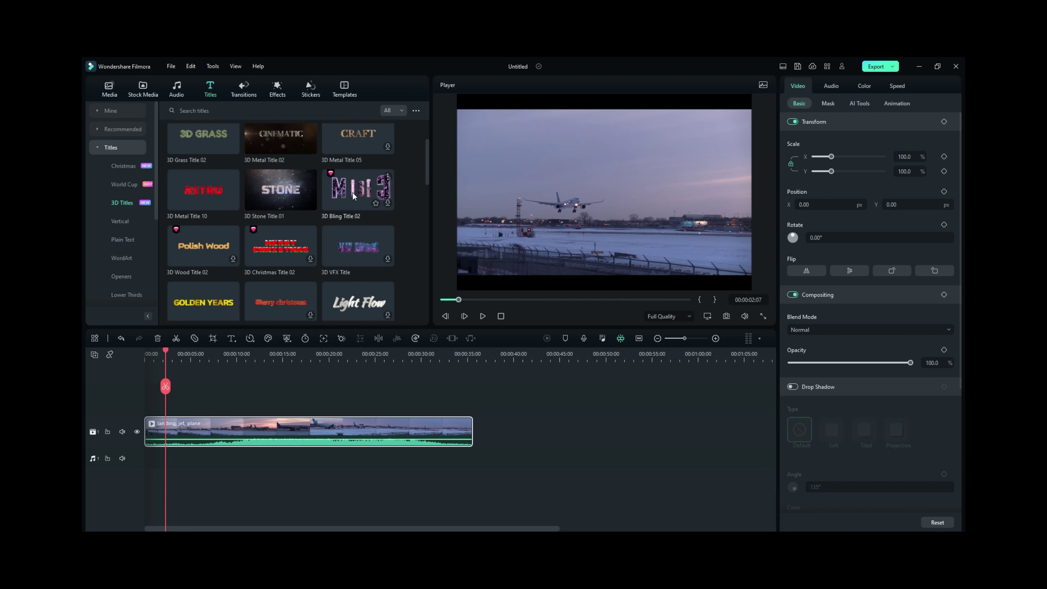
{"action": "scroll", "coordinate": [340, 268], "scroll_direction": "down", "scroll_amount": 1}
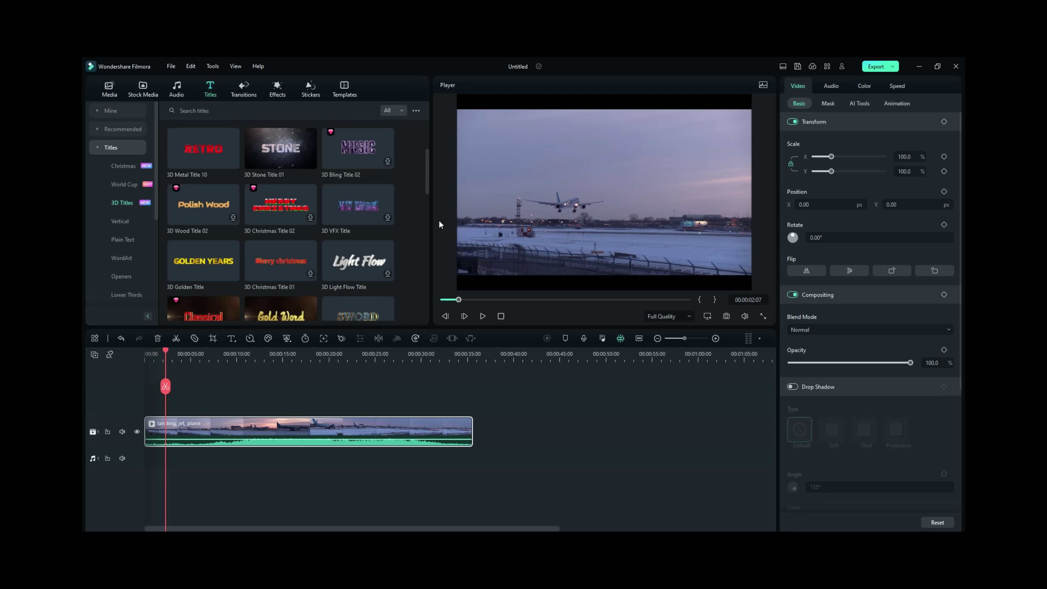
{"action": "left_click_drag", "start_coordinate": [354, 261], "coordinate": [148, 416]}
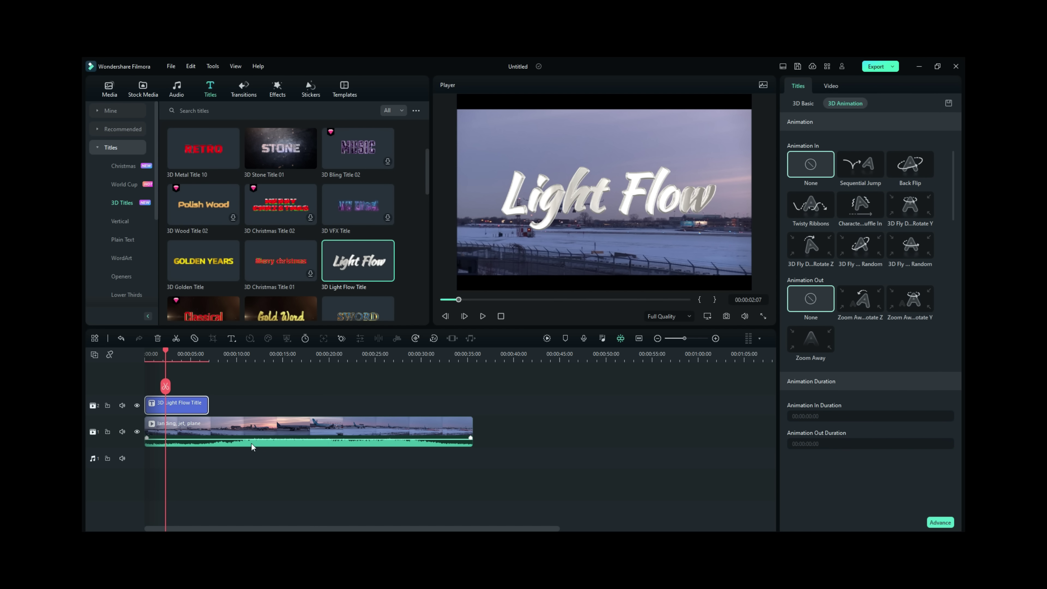
- Stretch the title to the video's end, preview it, and raise it to X 37.2, Y 91.5
{"action": "left_click_drag", "start_coordinate": [206, 404], "coordinate": [308, 396]}
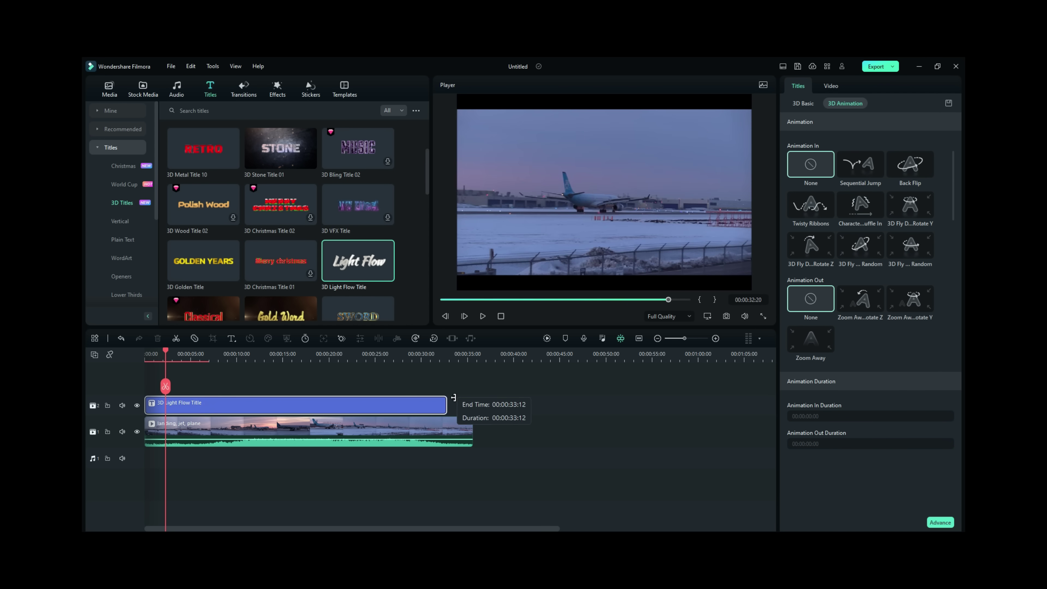
{"action": "left_click_drag", "start_coordinate": [453, 397], "coordinate": [472, 397]}
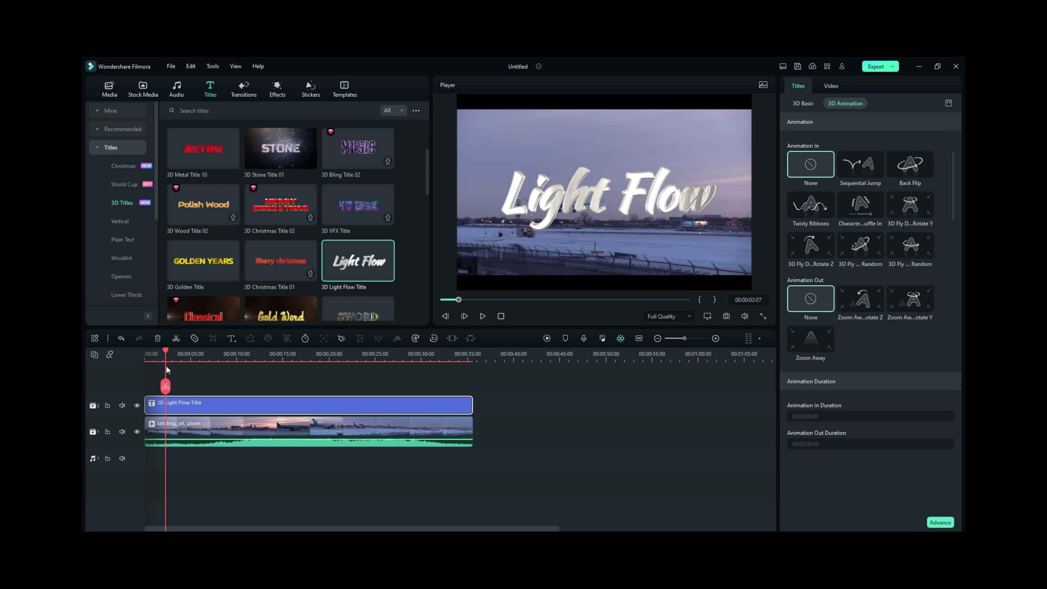
{"action": "left_click_drag", "start_coordinate": [166, 353], "coordinate": [147, 353]}
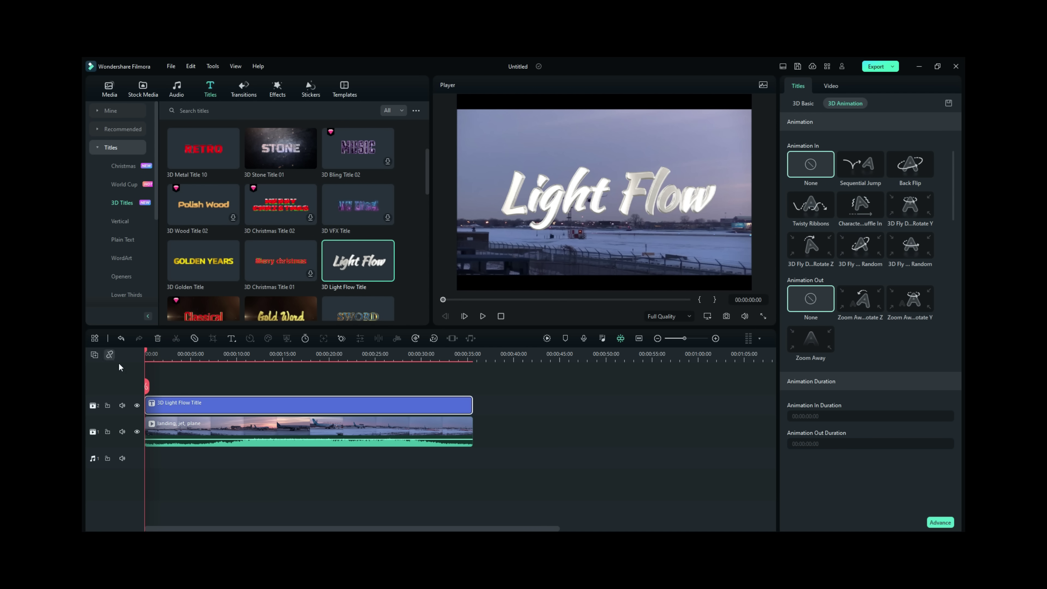
{"action": "left_click", "coordinate": [482, 315]}
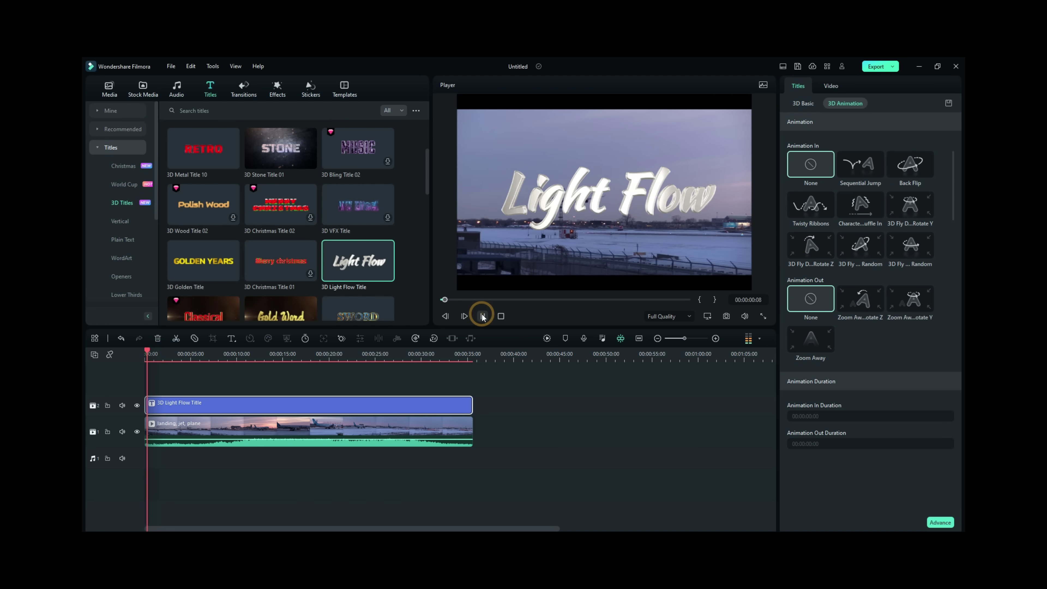
{"action": "left_click", "coordinate": [482, 316]}
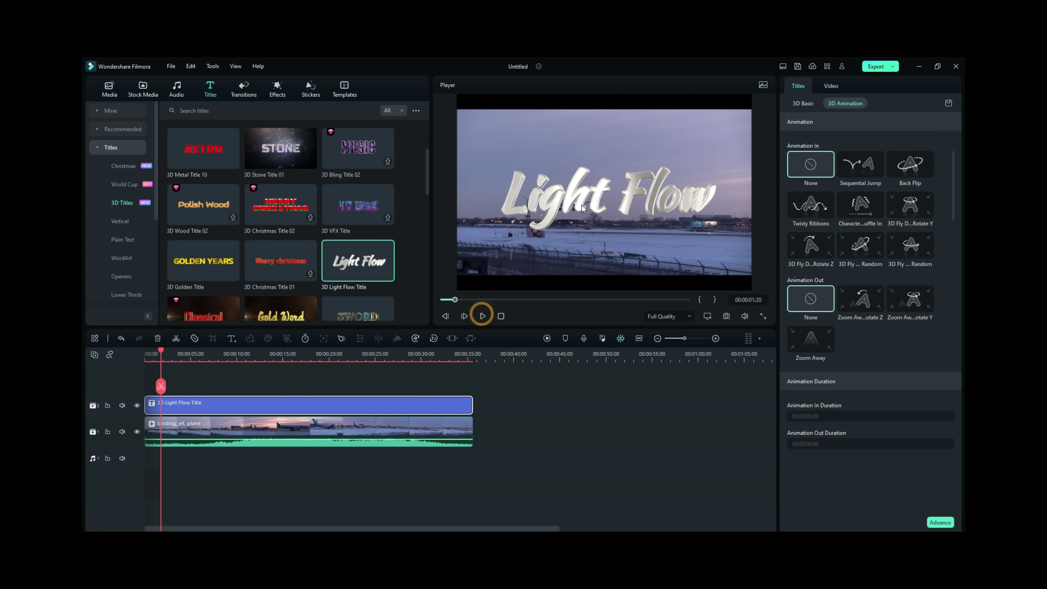
{"action": "left_click", "coordinate": [580, 202]}
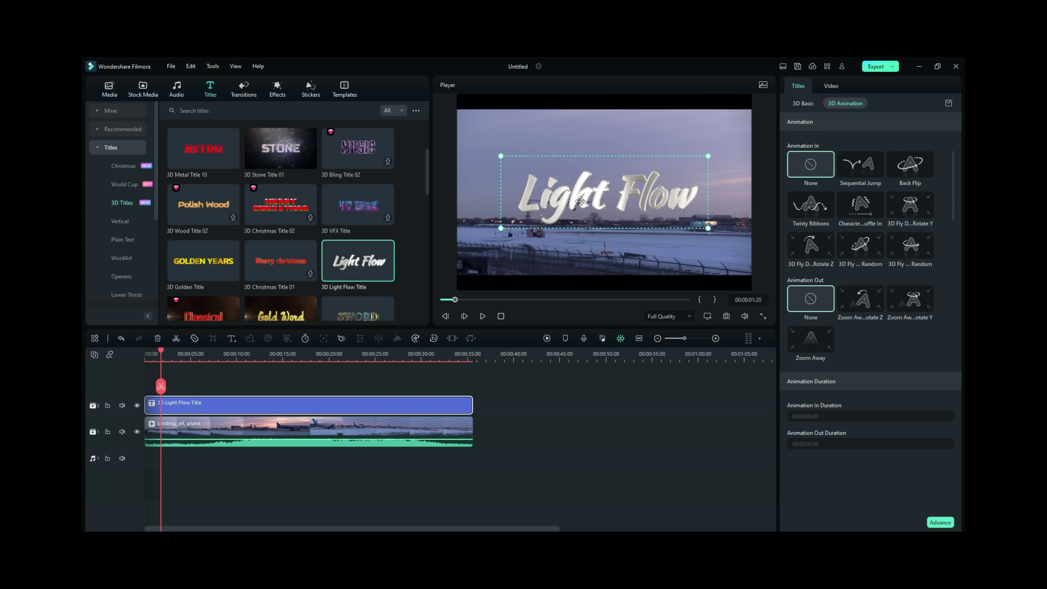
{"action": "left_click_drag", "start_coordinate": [580, 201], "coordinate": [594, 162]}
- Enlarge the title to about 79% scale and centre it horizontally, slightly higher in frame
{"action": "left_click", "coordinate": [800, 103]}
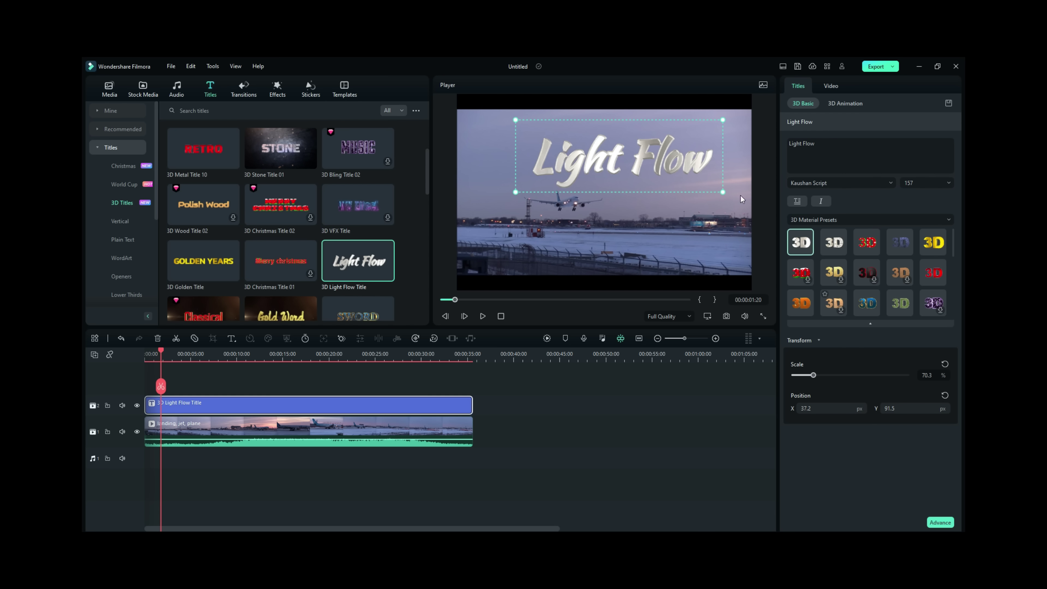
{"action": "left_click_drag", "start_coordinate": [722, 192], "coordinate": [732, 200]}
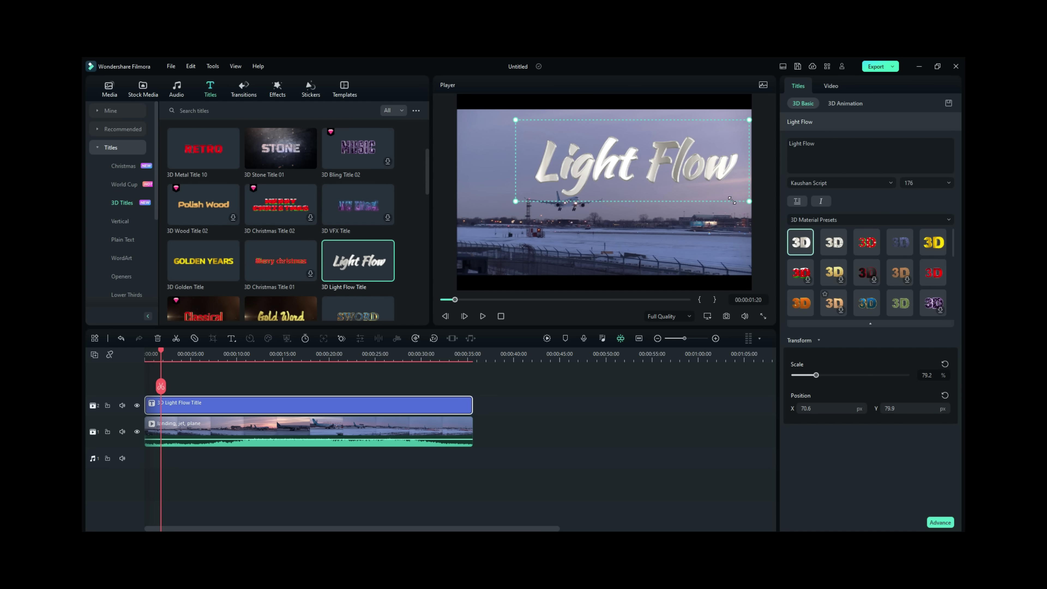
{"action": "left_click_drag", "start_coordinate": [670, 163], "coordinate": [642, 170]}
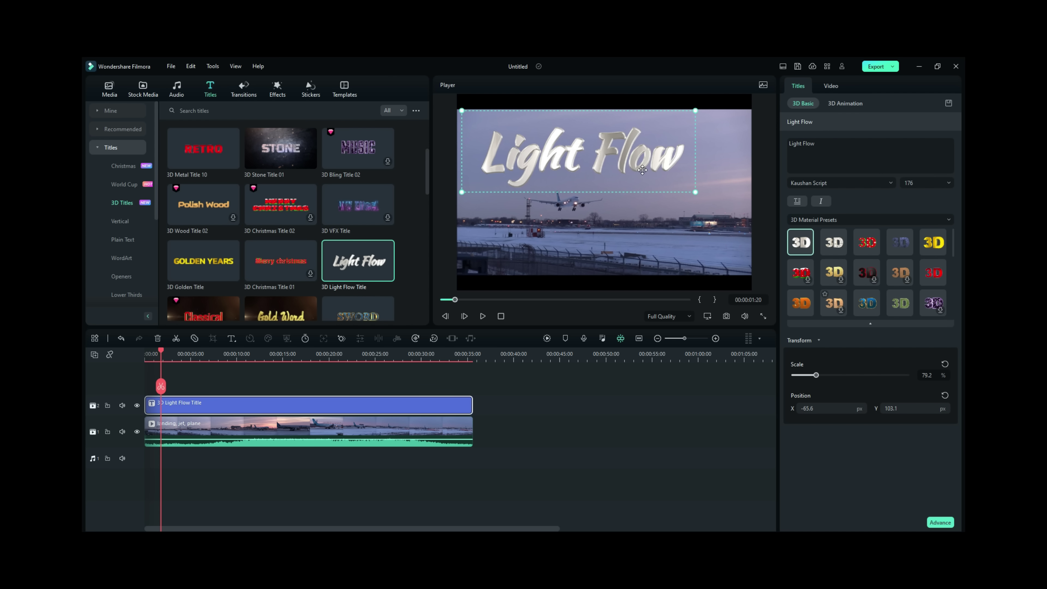
{"action": "left_click_drag", "start_coordinate": [641, 170], "coordinate": [642, 170]}
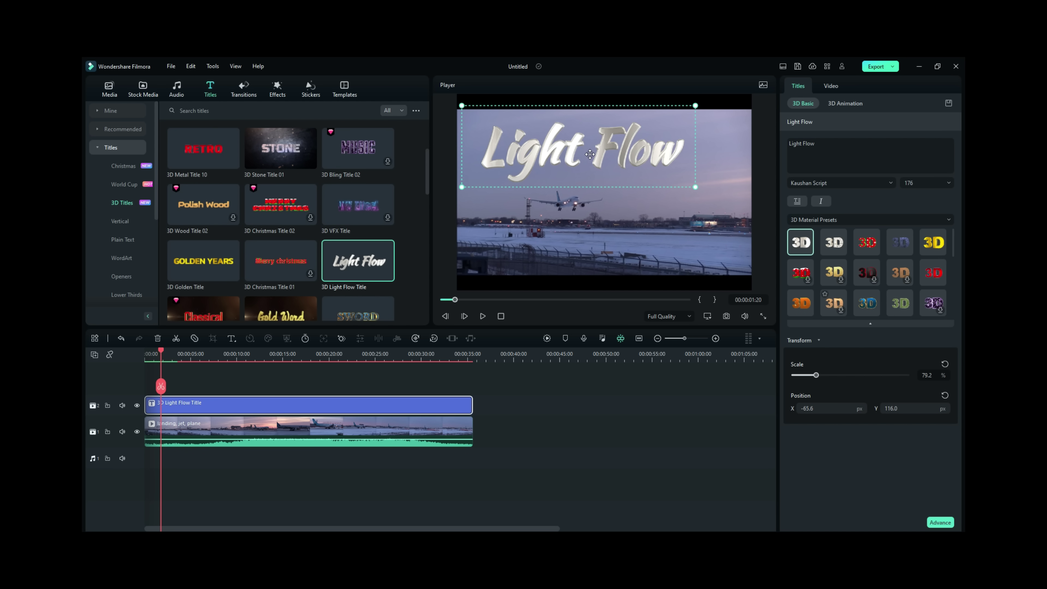
- Change the title text to 'INCOMING', shift it right to X -23.6, and preview it
{"action": "left_click", "coordinate": [848, 143]}
{"action": "key", "text": "ctrl+a"}
{"action": "type", "text": "INCOMING"}
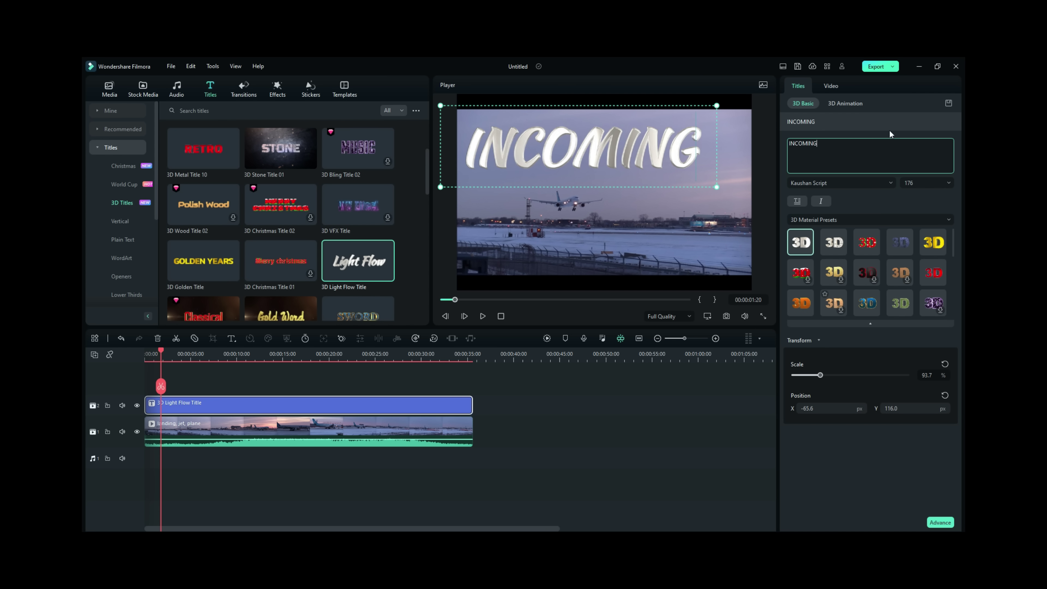
{"action": "left_click", "coordinate": [619, 146]}
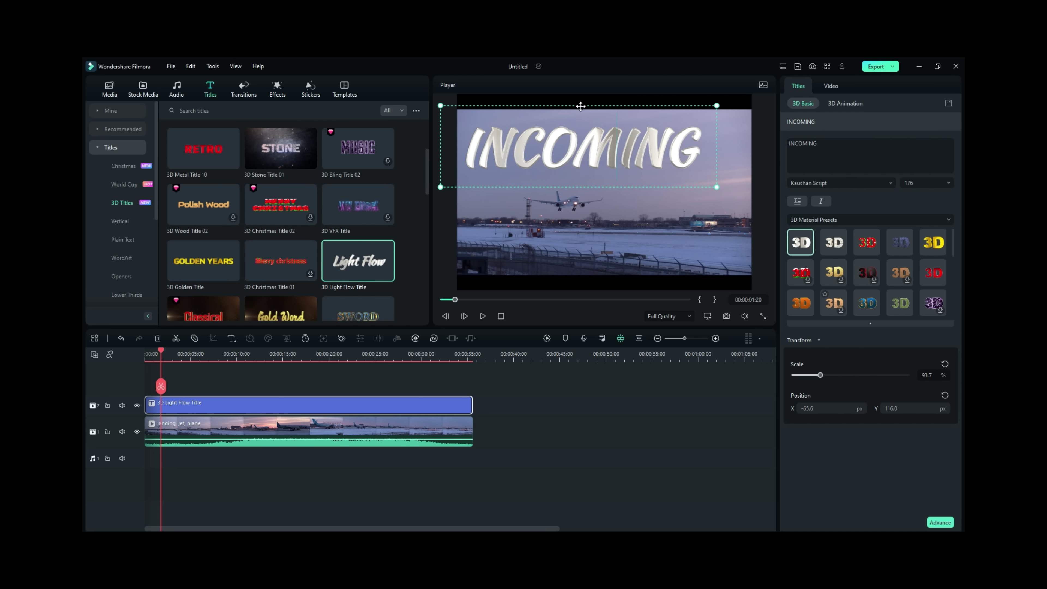
{"action": "left_click_drag", "start_coordinate": [581, 106], "coordinate": [599, 106]}
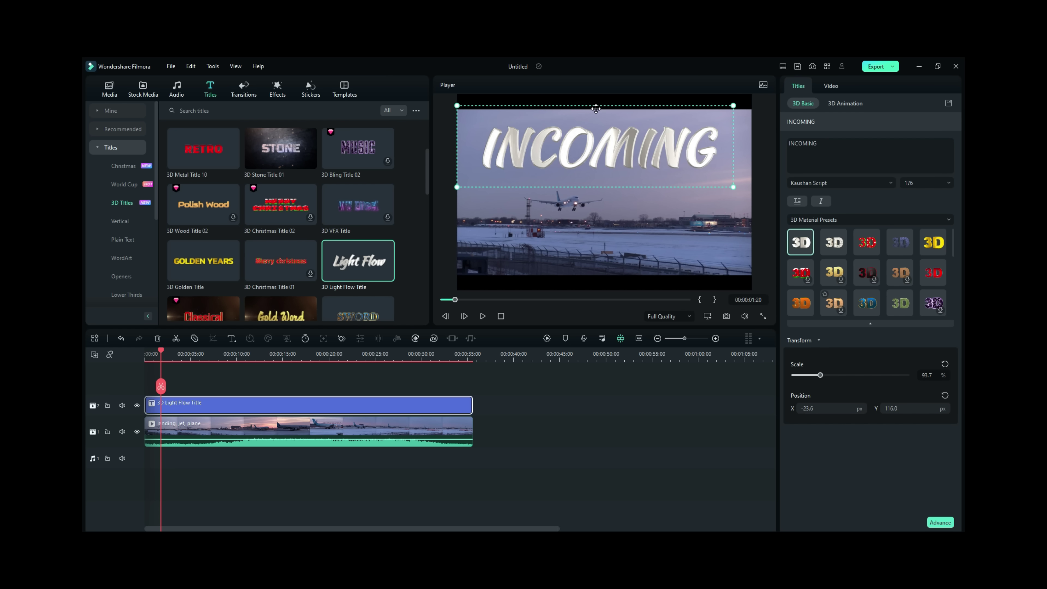
{"action": "left_click", "coordinate": [482, 316]}
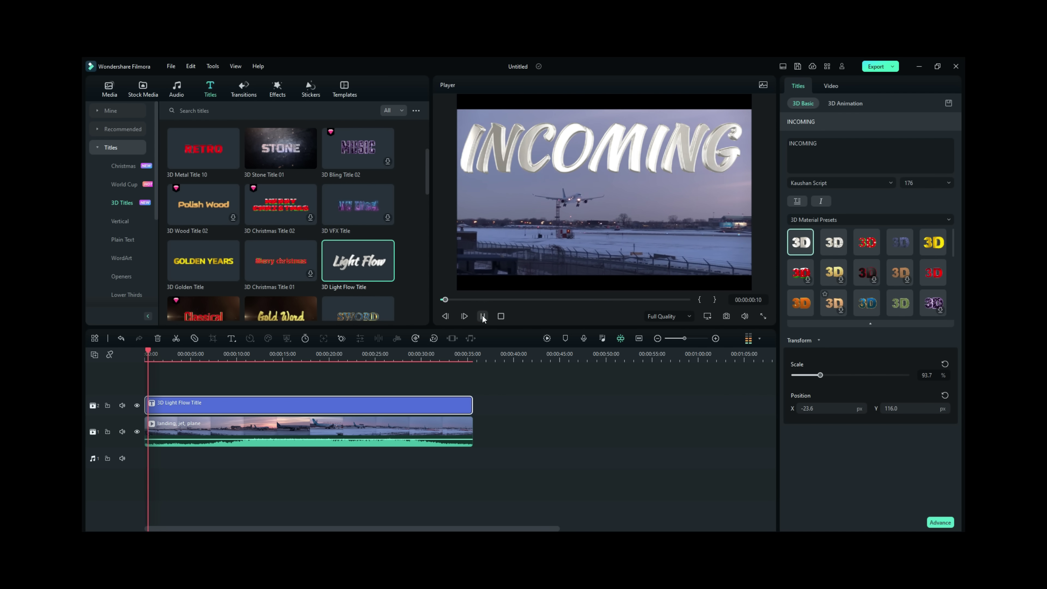
{"action": "left_click", "coordinate": [482, 316]}
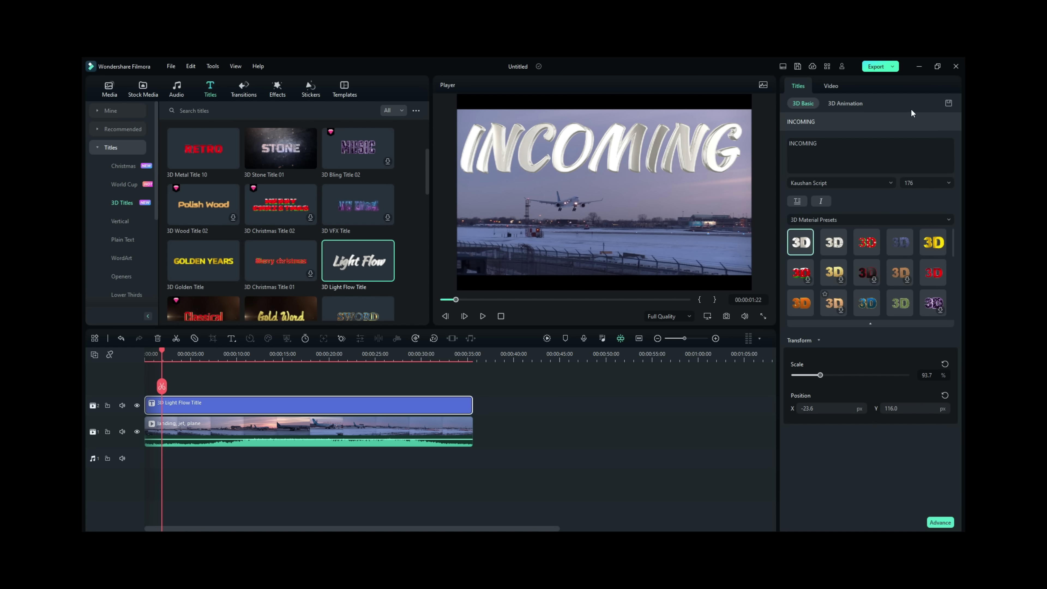
- Apply the 3D Fly Down Rotate Z entrance animation (00:00:01:13) and preview it from the start
{"action": "left_click", "coordinate": [854, 105]}
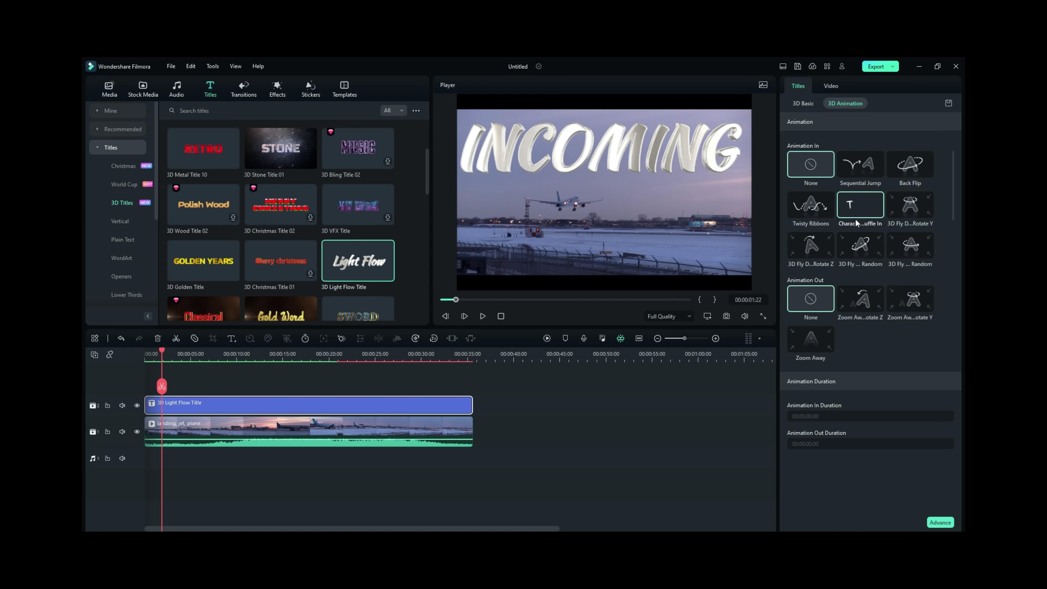
{"action": "left_click", "coordinate": [810, 245]}
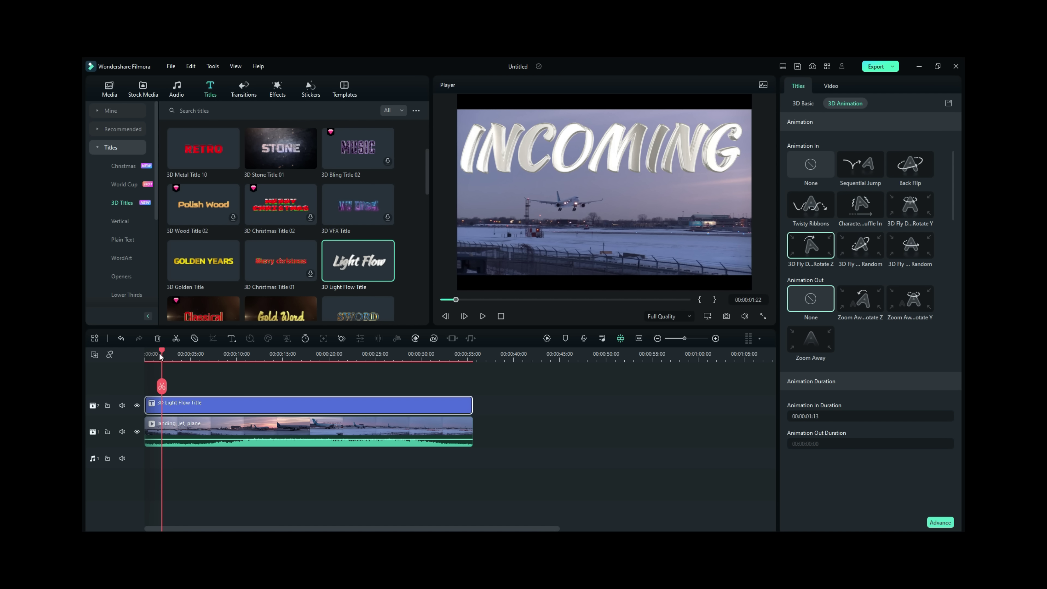
{"action": "left_click_drag", "start_coordinate": [163, 352], "coordinate": [147, 353]}
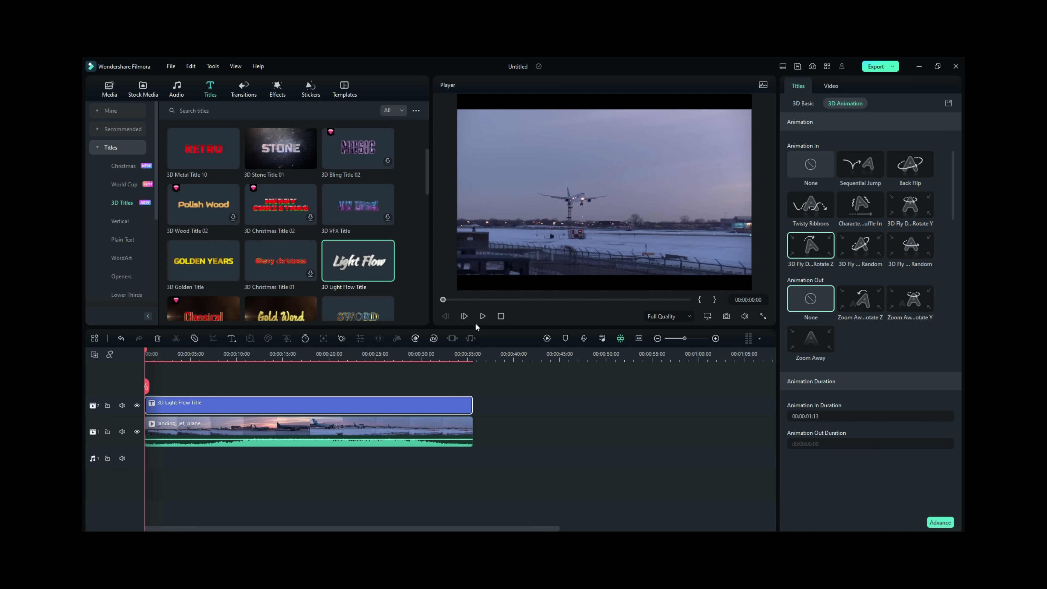
{"action": "left_click", "coordinate": [482, 316]}
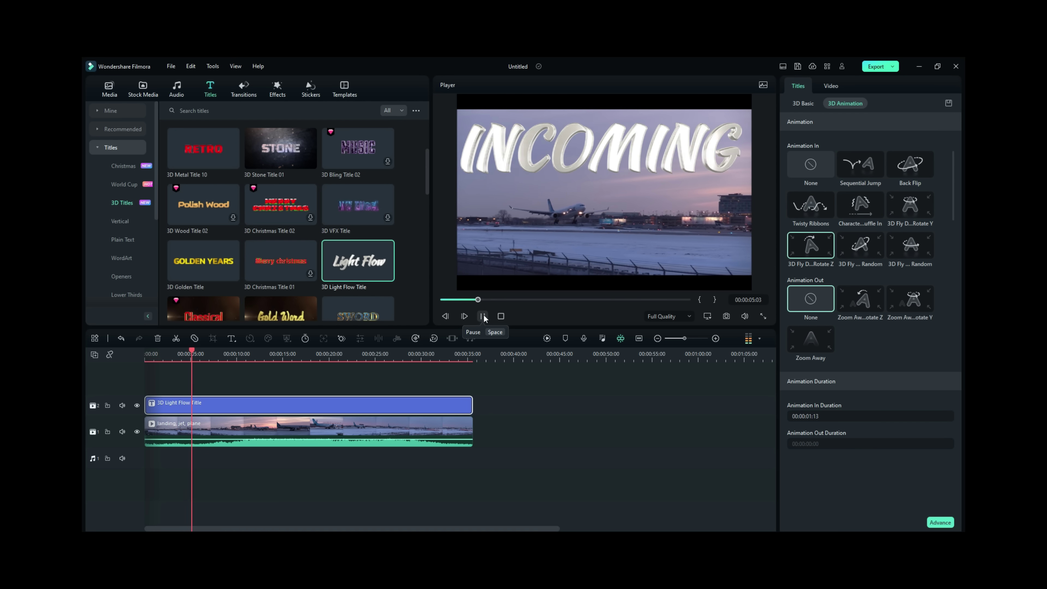
{"action": "left_click", "coordinate": [483, 316]}
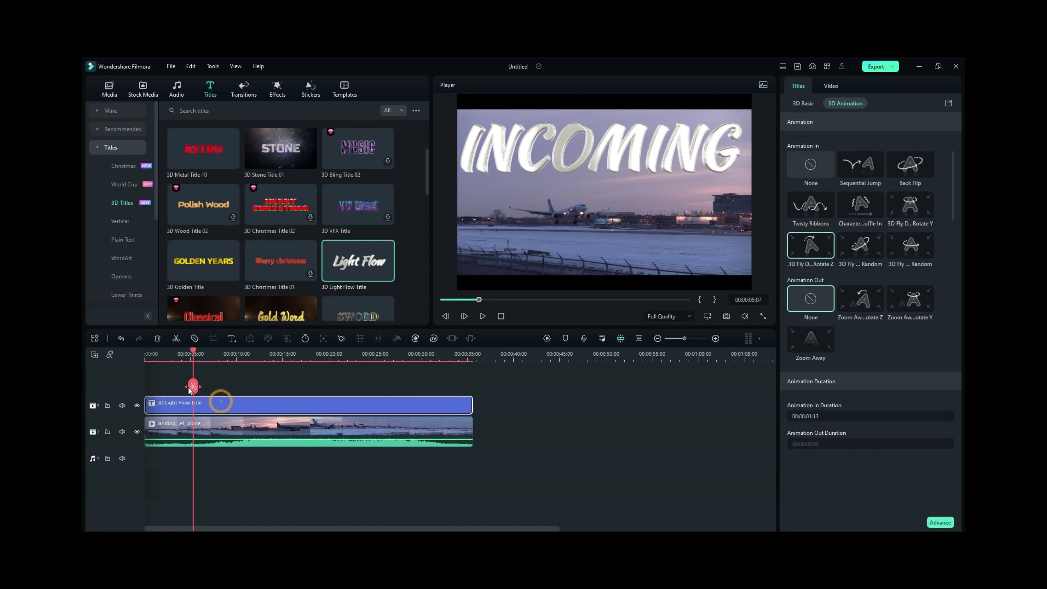
- Split the title at 00:00:05:08, retext the second clip to 'FLIGHT 201', and replay from start
{"action": "left_click", "coordinate": [193, 378]}
{"action": "left_click", "coordinate": [194, 374]}
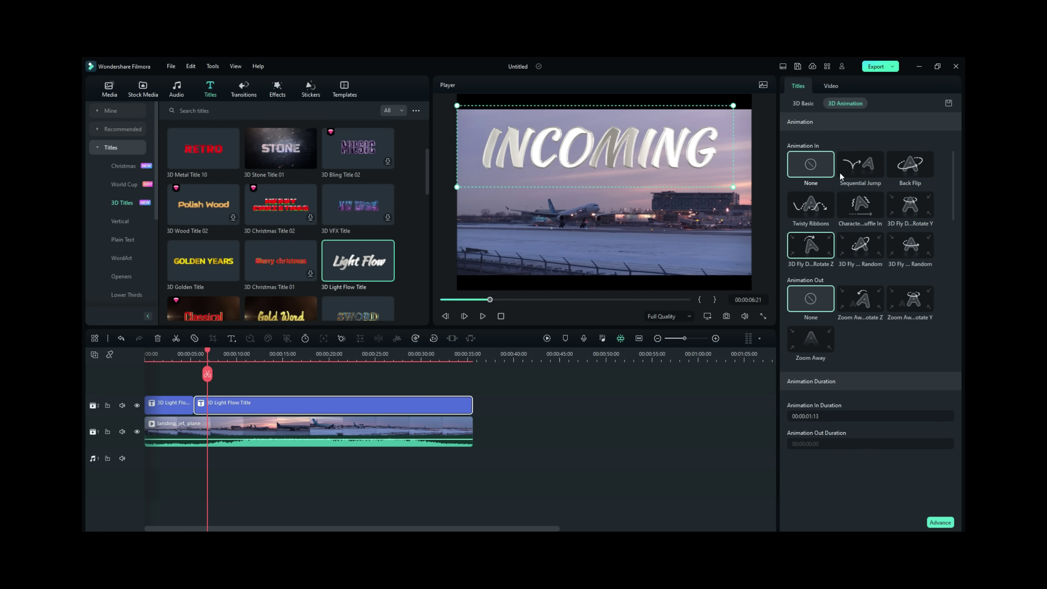
{"action": "left_click", "coordinate": [804, 103]}
{"action": "double_click", "coordinate": [824, 143]}
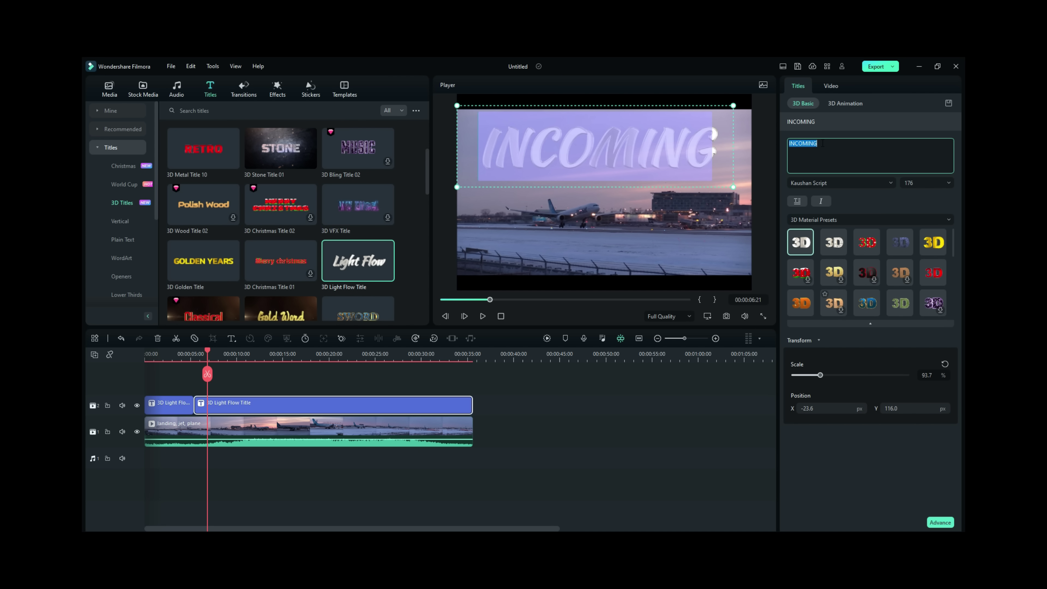
{"action": "type", "text": "FLIGHT 20"}
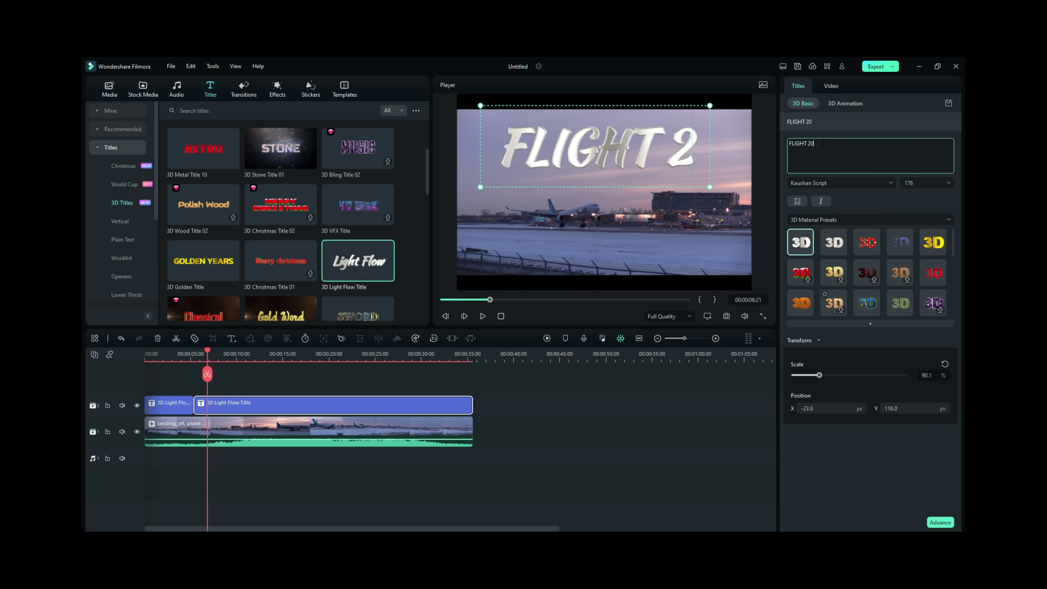
{"action": "type", "text": "1"}
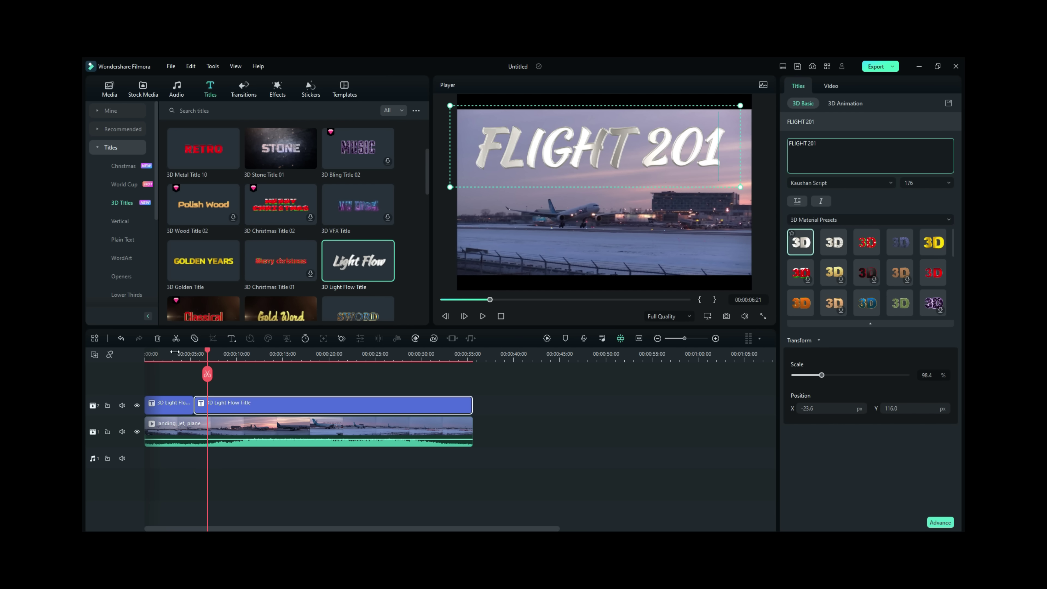
{"action": "left_click", "coordinate": [207, 354]}
{"action": "key", "text": "Home"}
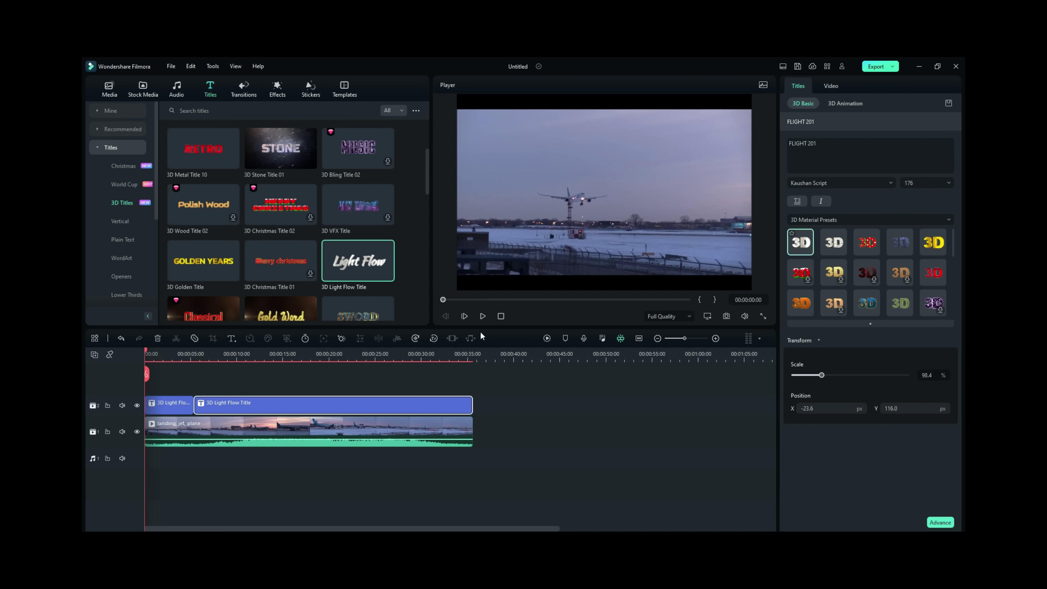
{"action": "left_click", "coordinate": [482, 316]}
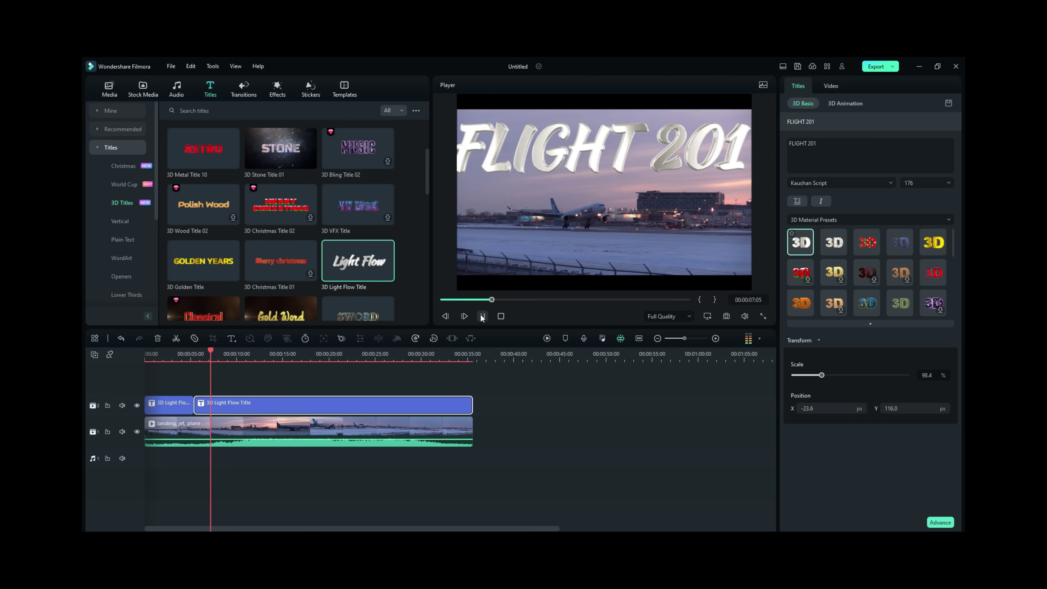
- Set the FLIGHT 201 title's font size to 150
{"action": "left_click", "coordinate": [482, 316]}
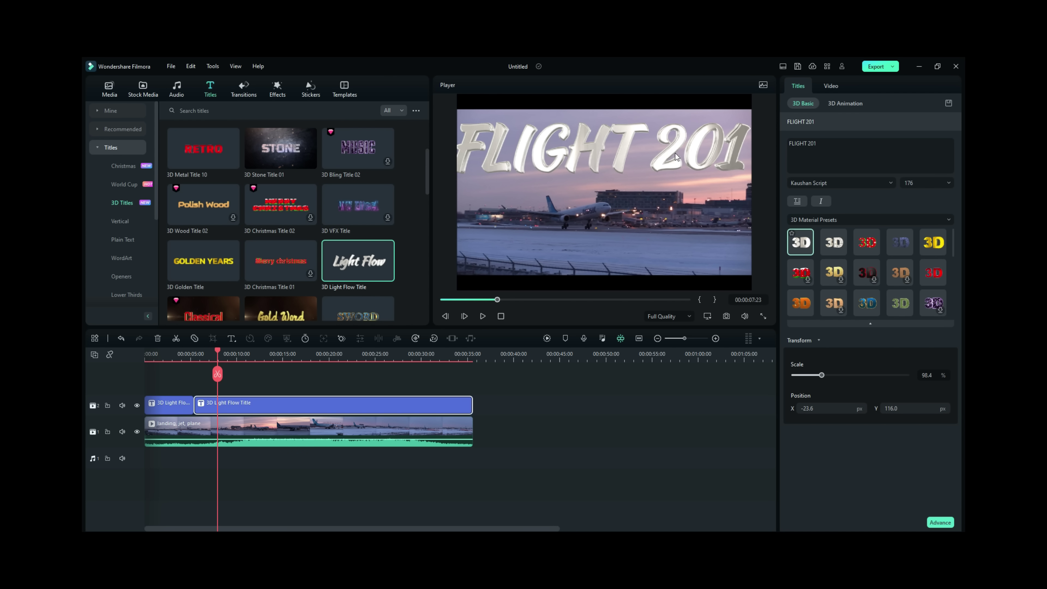
{"action": "left_click", "coordinate": [675, 162]}
{"action": "double_click", "coordinate": [922, 183]}
{"action": "type", "text": "150"}
{"action": "key", "text": "Return"}
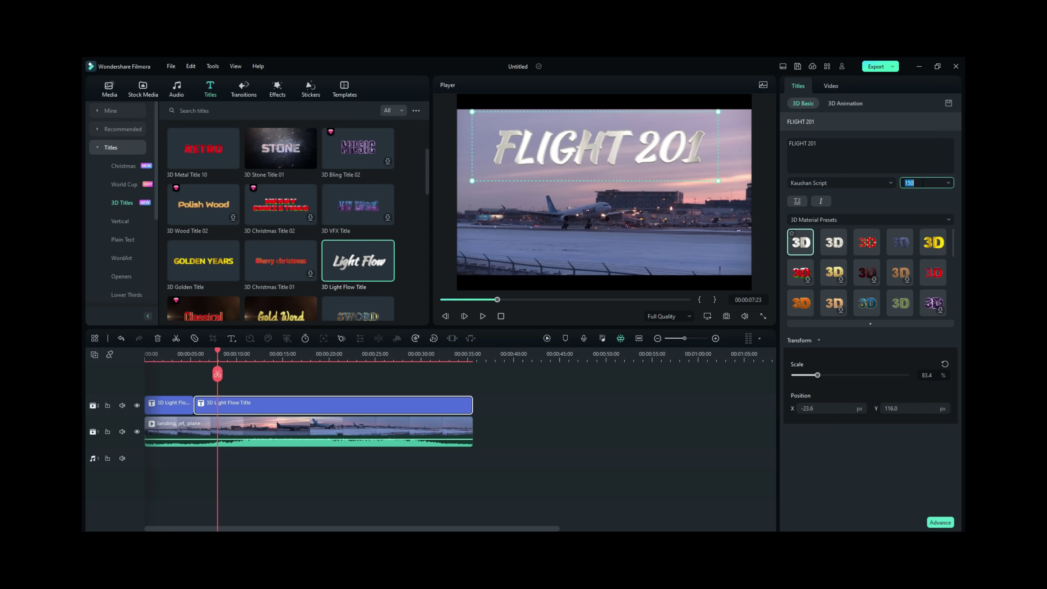
- Give FLIGHT 201 the Zoom Away Rotate Z exit animation and preview it near the clip's end
{"action": "left_click", "coordinate": [848, 102]}
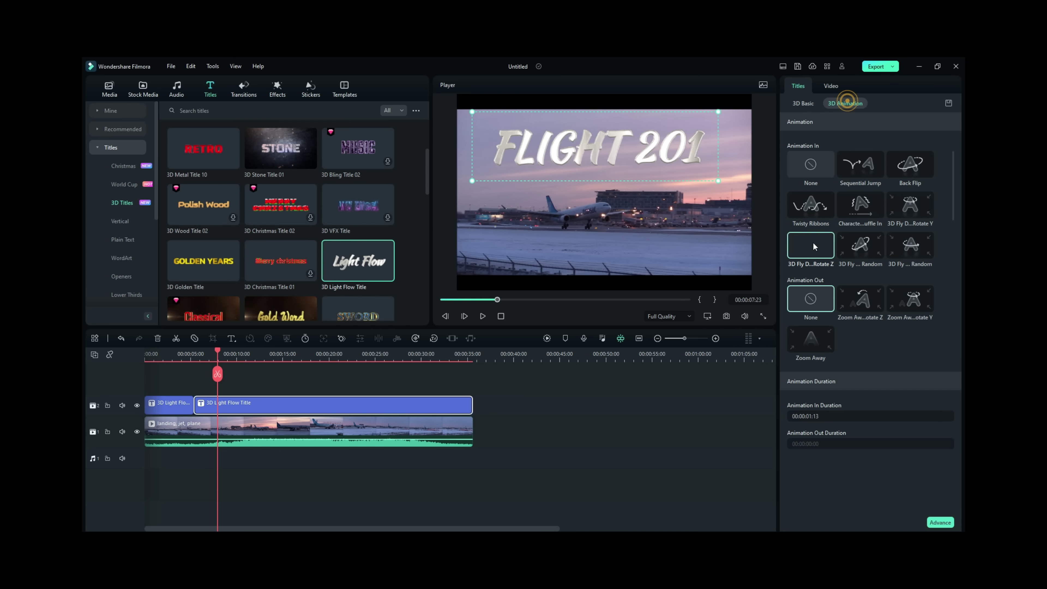
{"action": "left_click", "coordinate": [854, 296]}
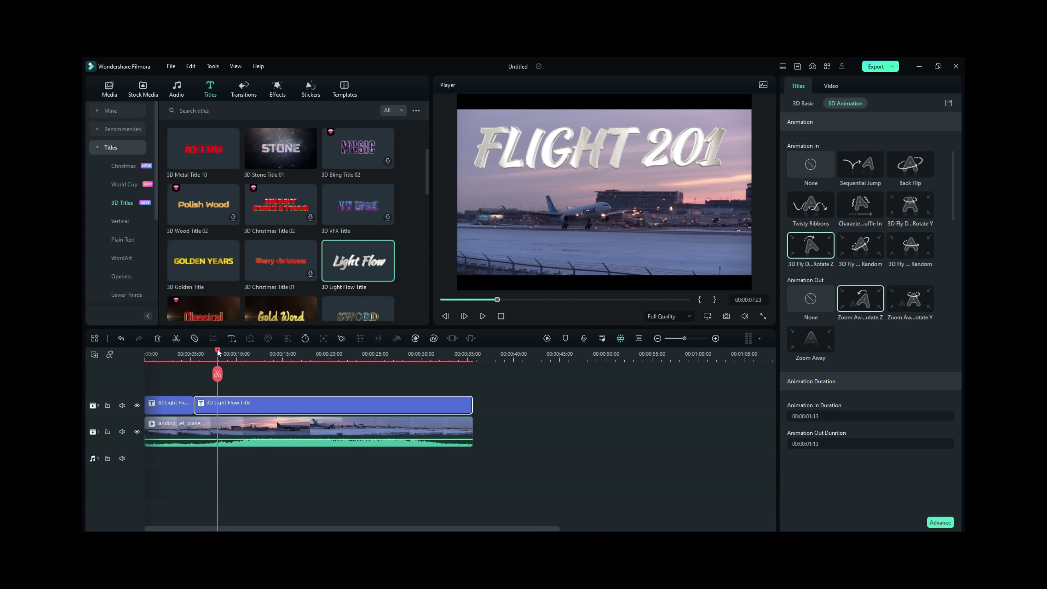
{"action": "left_click_drag", "start_coordinate": [218, 351], "coordinate": [424, 371]}
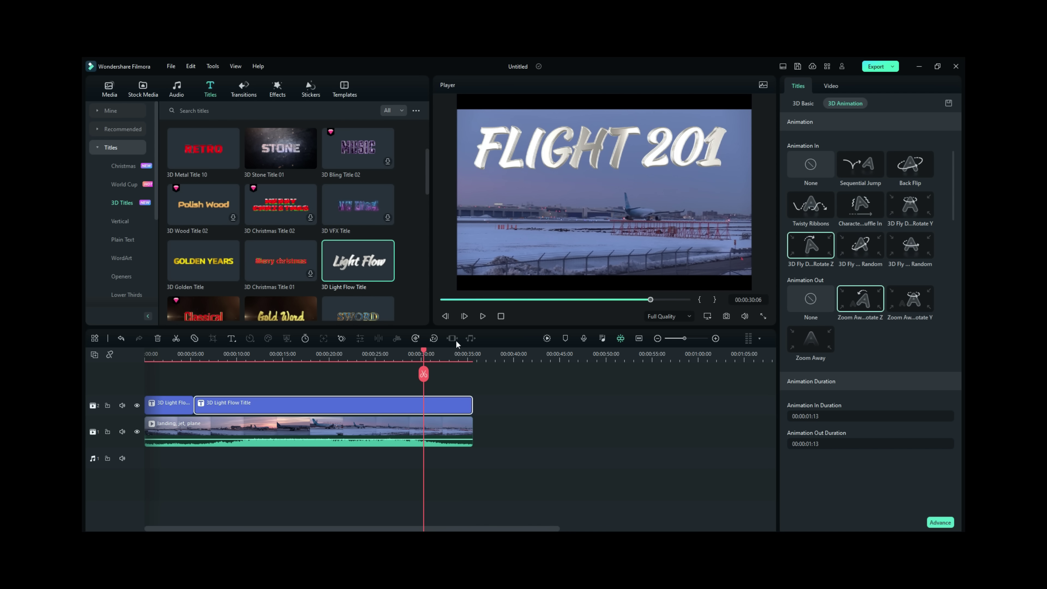
{"action": "left_click", "coordinate": [483, 317]}
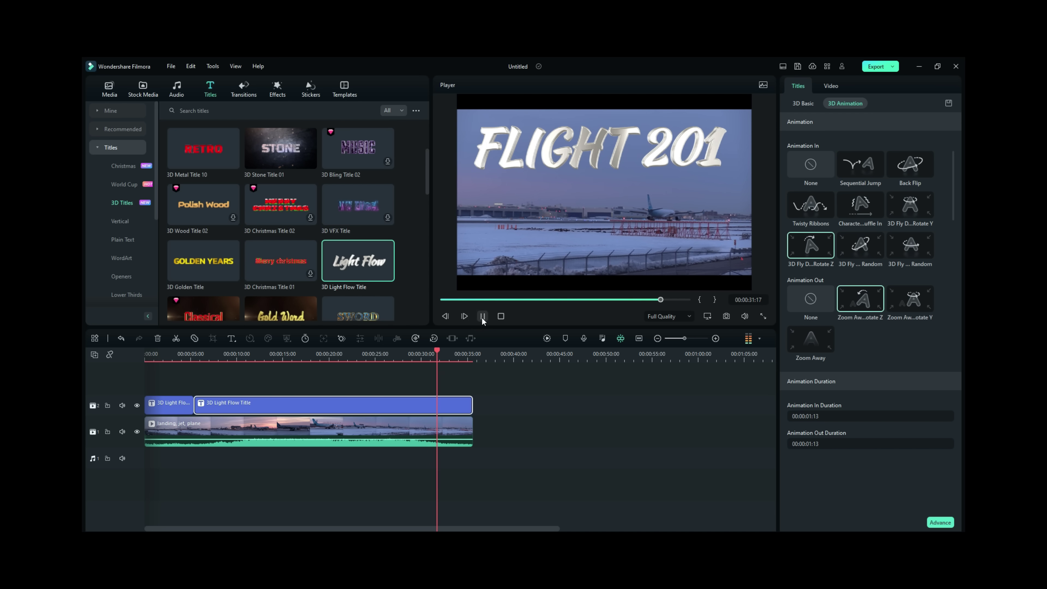